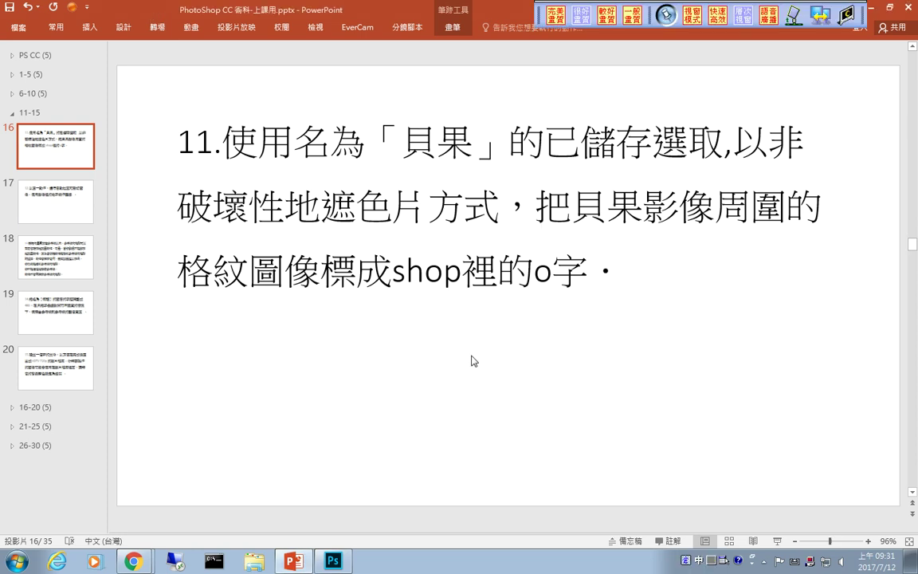
# Close the practice files 010.psd through 006.psd without saving any changes
pyautogui.click(666, 15)
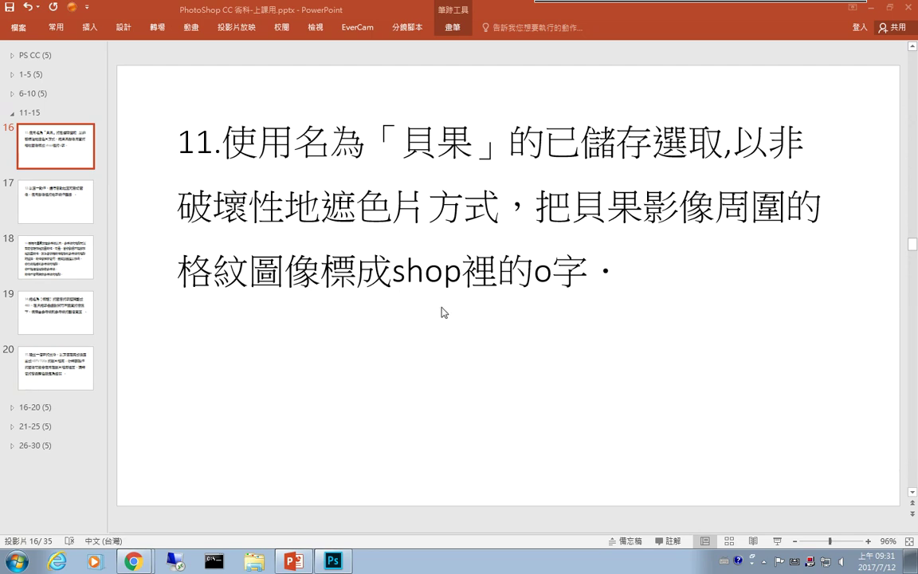
pyautogui.click(333, 561)
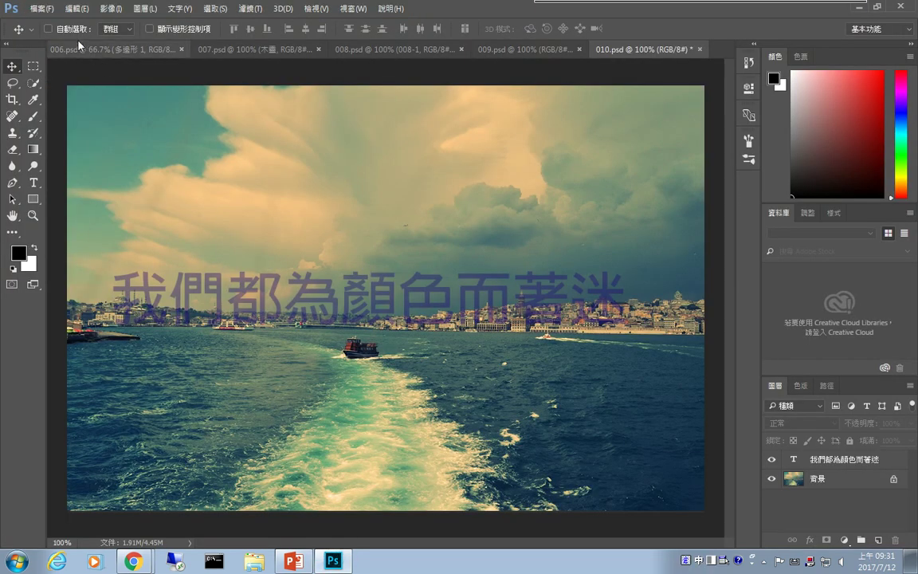
pyautogui.click(691, 50)
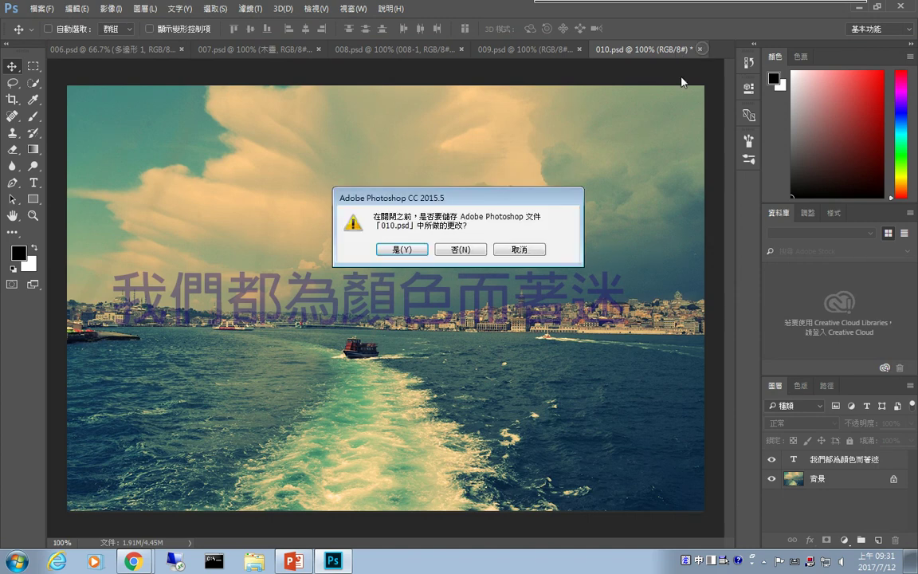
pyautogui.click(475, 250)
pyautogui.hotkey('ctrl', 'w')
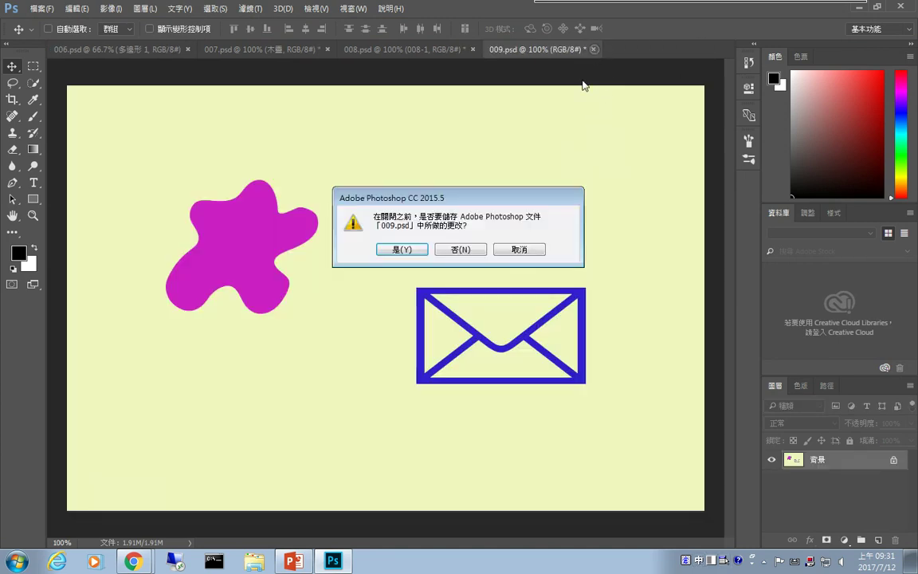
pyautogui.press('n')
pyautogui.hotkey('ctrl', 'w')
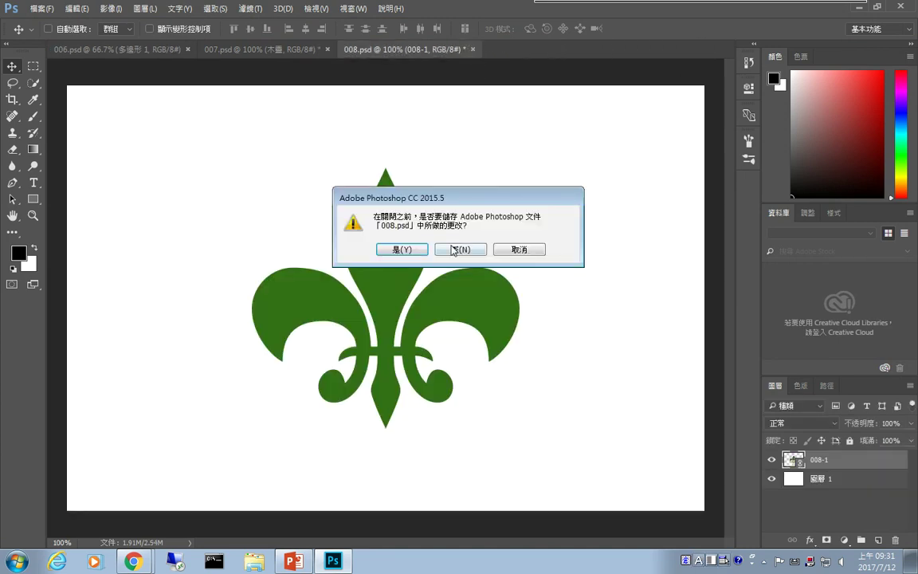
pyautogui.press('n')
pyautogui.click(327, 49)
pyautogui.press('n')
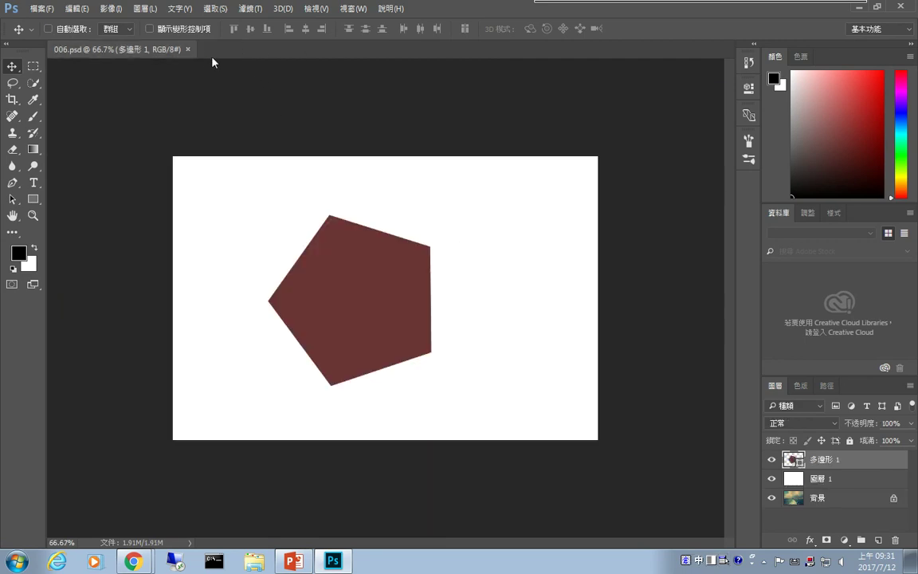
pyautogui.click(188, 49)
# Open 011.psd, the SHOP design with the coffee-cup photo
pyautogui.click(38, 8)
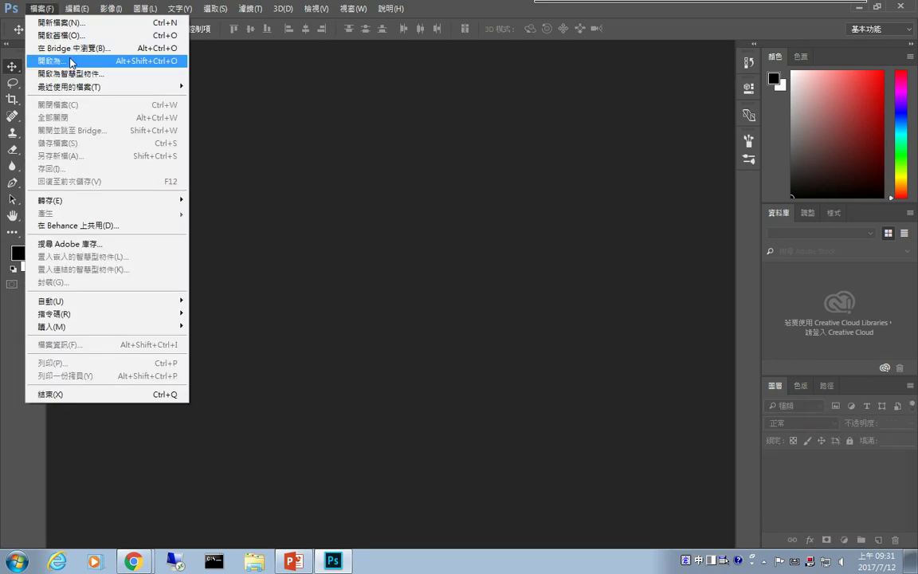
pyautogui.click(68, 35)
pyautogui.click(144, 218)
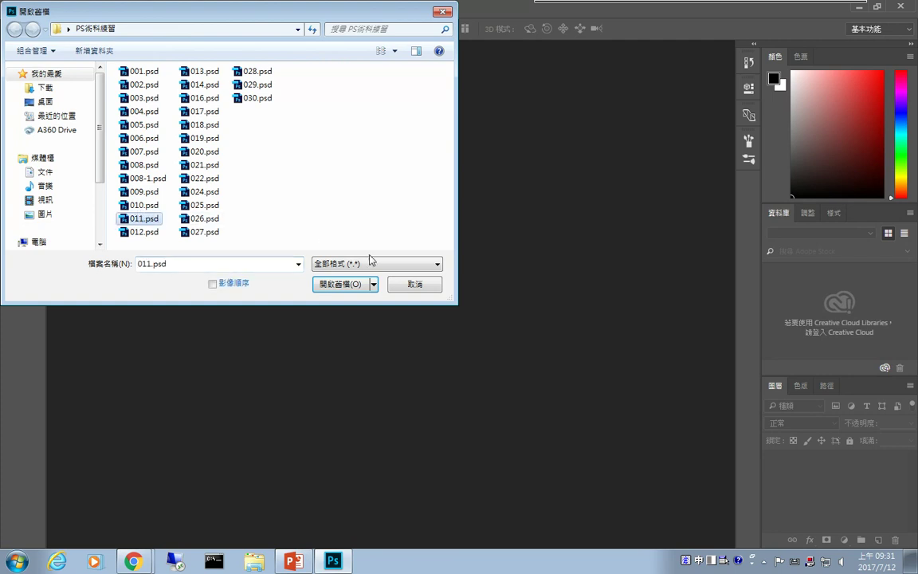
pyautogui.click(355, 283)
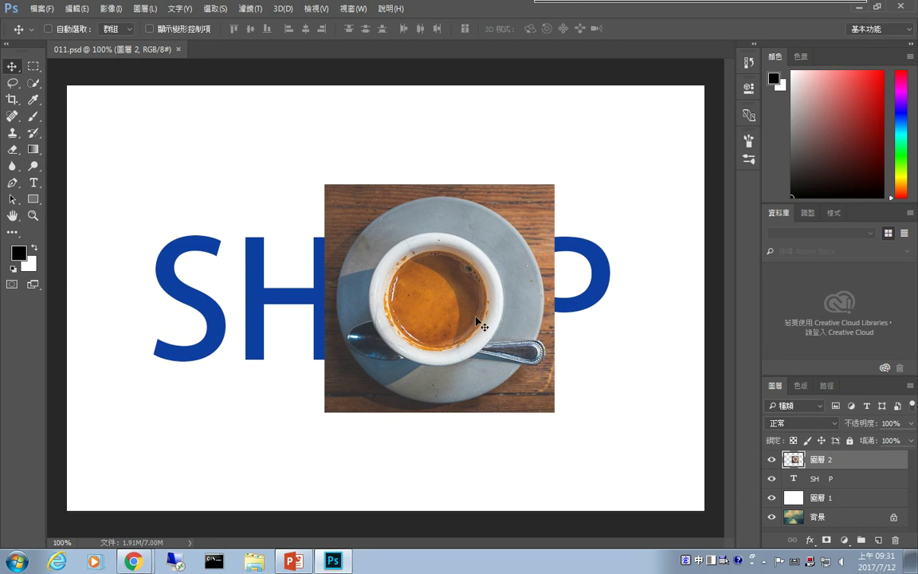
# Load the 咖啡 path from the Paths panel as a selection around the cup rim
pyautogui.click(827, 386)
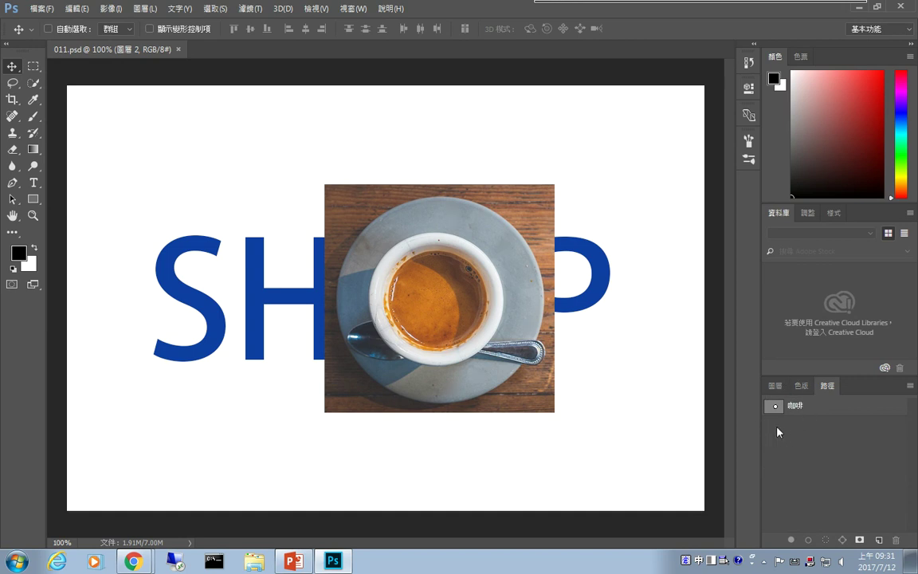
pyautogui.click(807, 407)
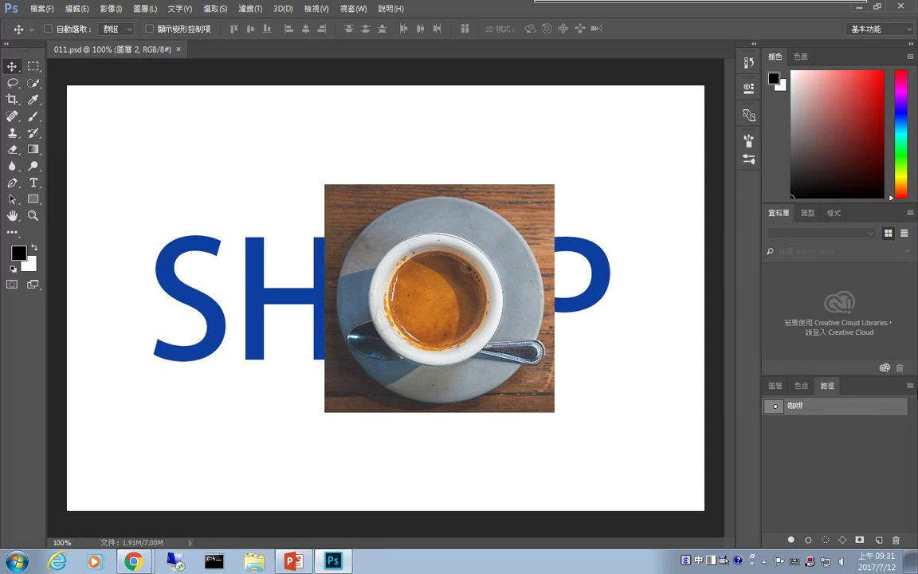
pyautogui.click(909, 387)
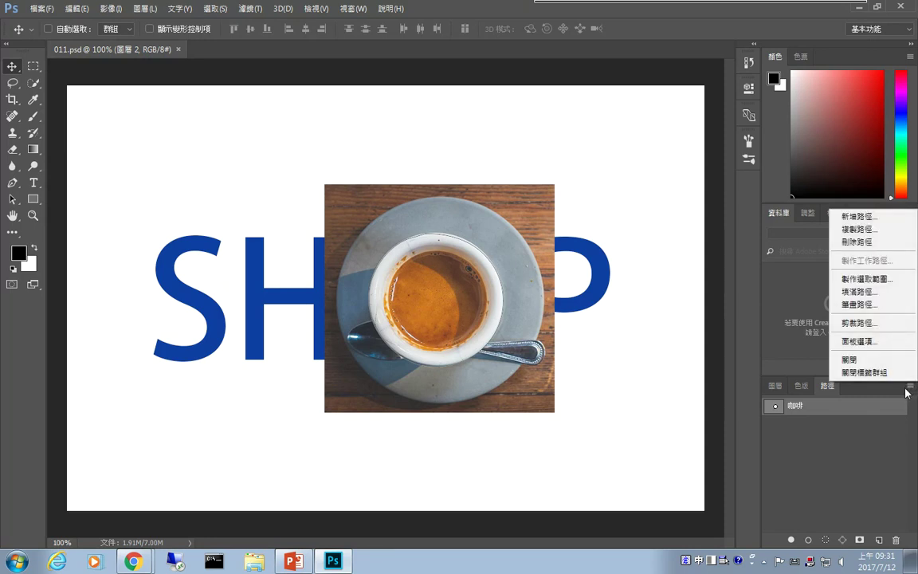
pyautogui.click(820, 539)
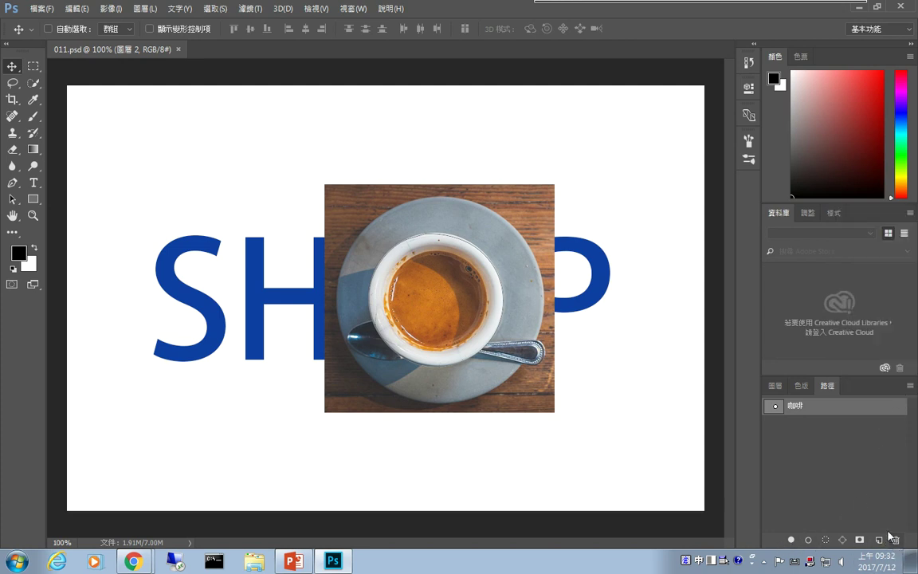
pyautogui.click(826, 539)
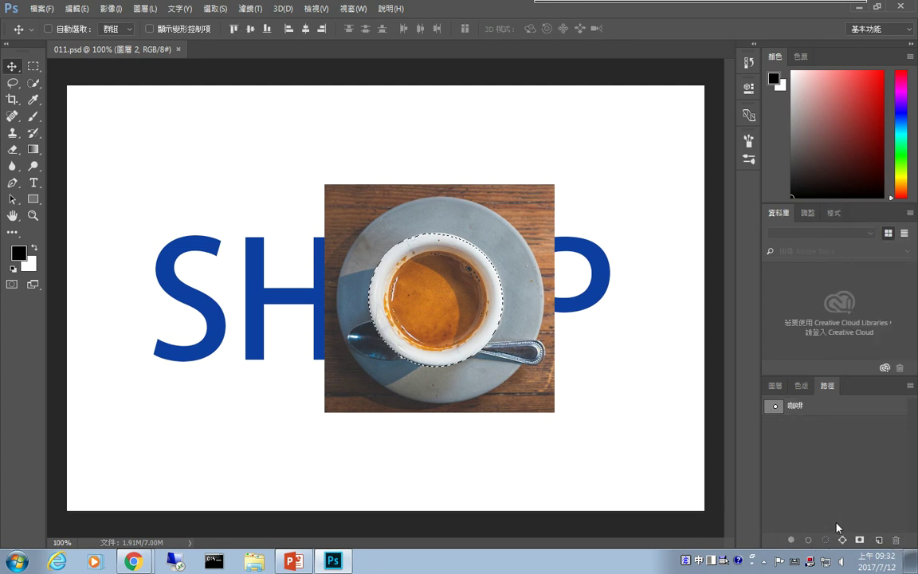
pyautogui.click(777, 388)
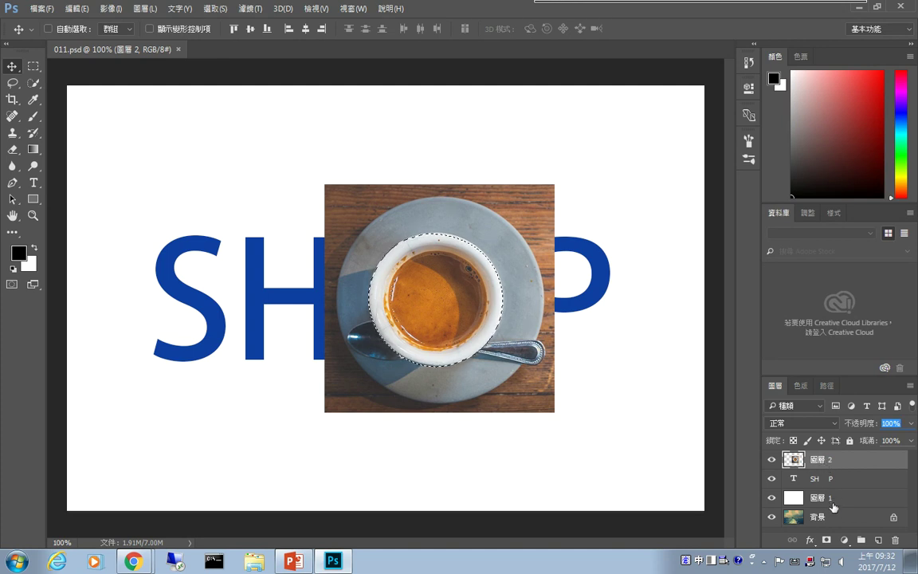
# Mask 圖層 2 so the cup forms SHOP's O, then show task 12 on slide 17
pyautogui.click(829, 540)
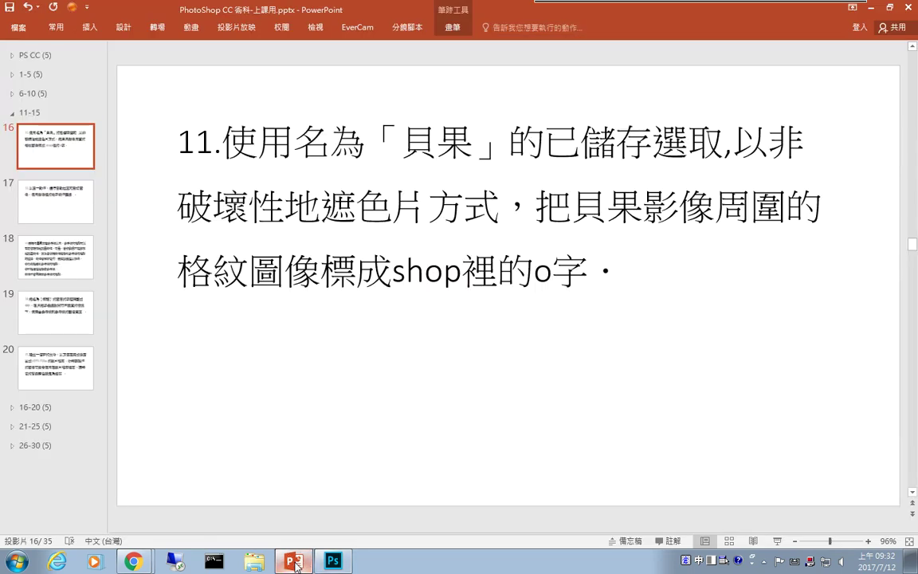
pyautogui.click(293, 561)
pyautogui.click(70, 209)
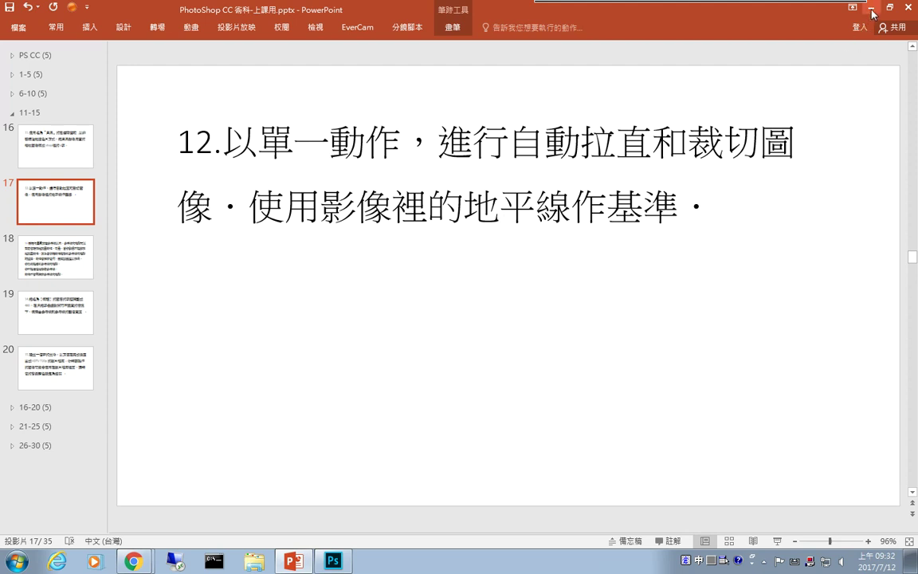
# Open 012.psd, the tilted beach photo
pyautogui.hotkey('alt', 'Tab')
pyautogui.click(40, 9)
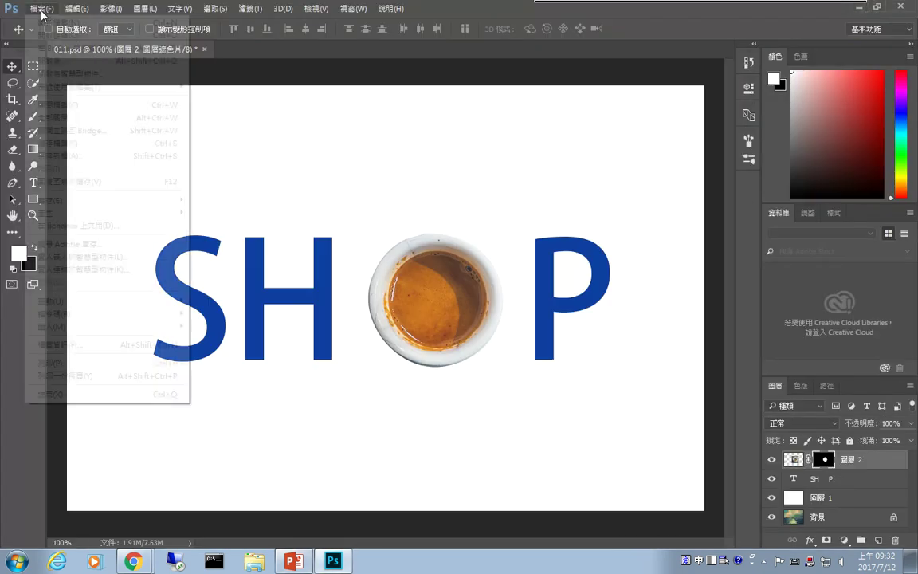
pyautogui.click(57, 32)
pyautogui.doubleClick(144, 231)
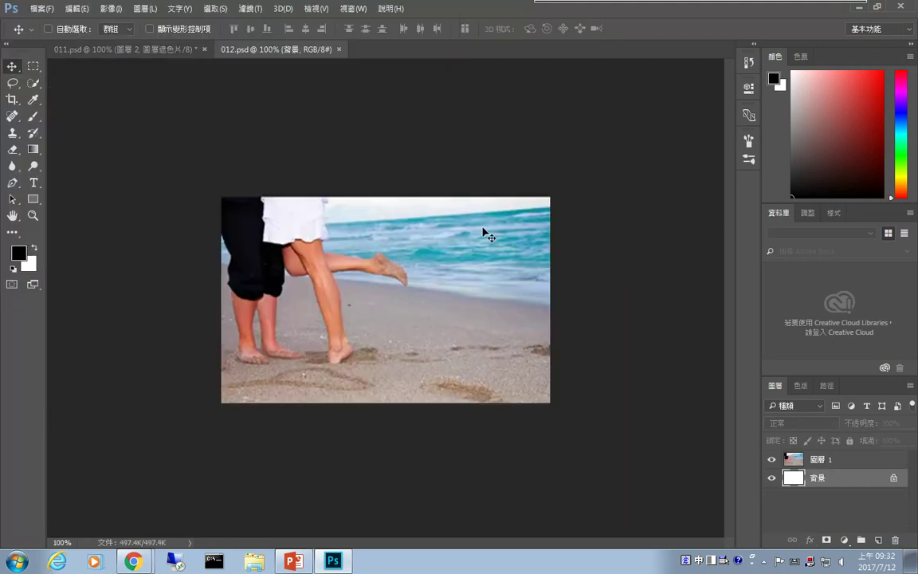
# Straighten and crop the beach photo along the sea horizon, then advance the task slides
pyautogui.click(12, 99)
pyautogui.click(300, 30)
pyautogui.moveTo(293, 205)
pyautogui.mouseDown()
pyautogui.moveTo(469, 219)
pyautogui.moveTo(529, 215)
pyautogui.moveTo(530, 208)
pyautogui.mouseUp()
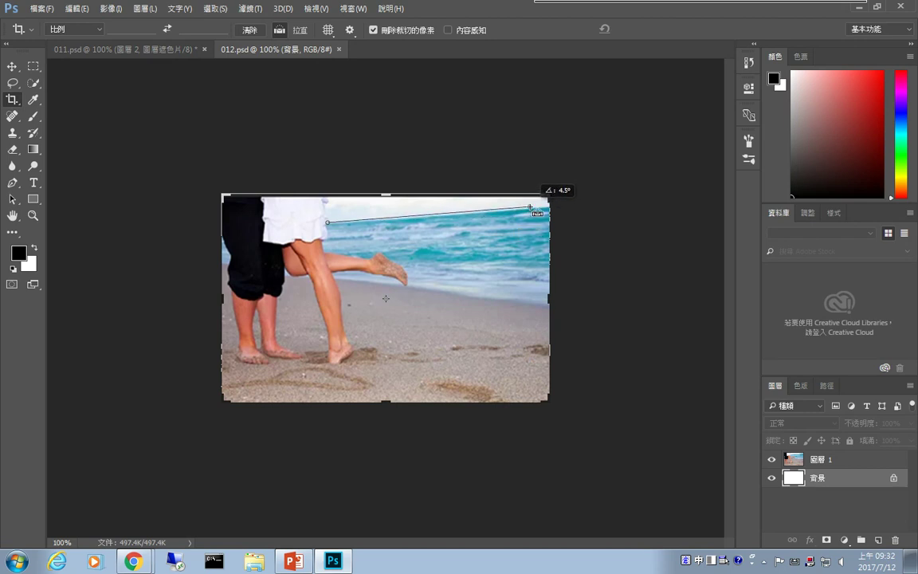
pyautogui.moveTo(530, 207); pyautogui.dragTo(531, 209)
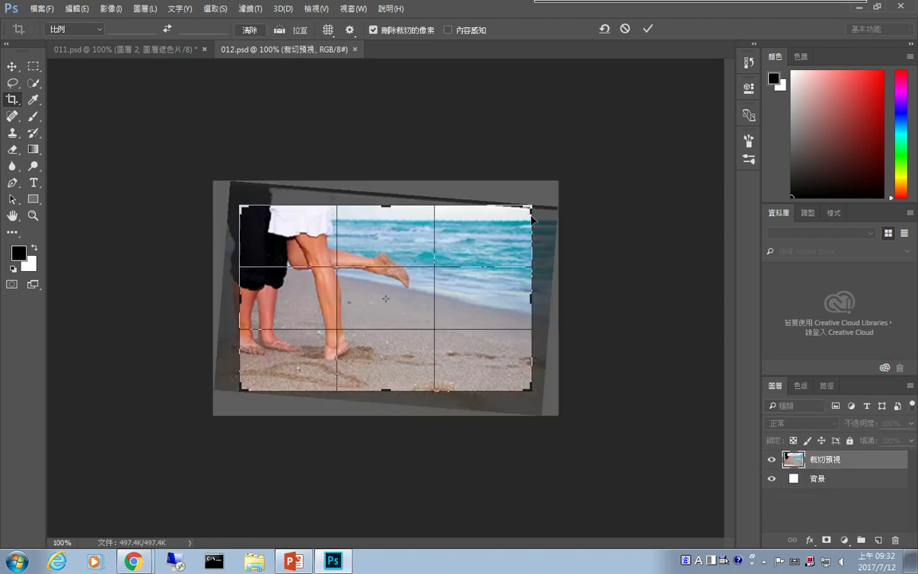
pyautogui.press('Return')
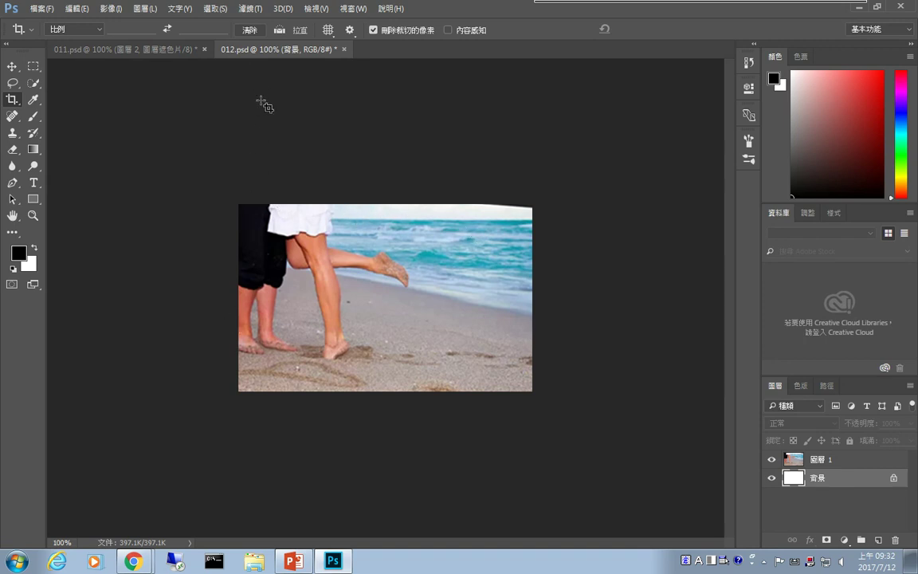
pyautogui.click(293, 561)
pyautogui.press('Down')
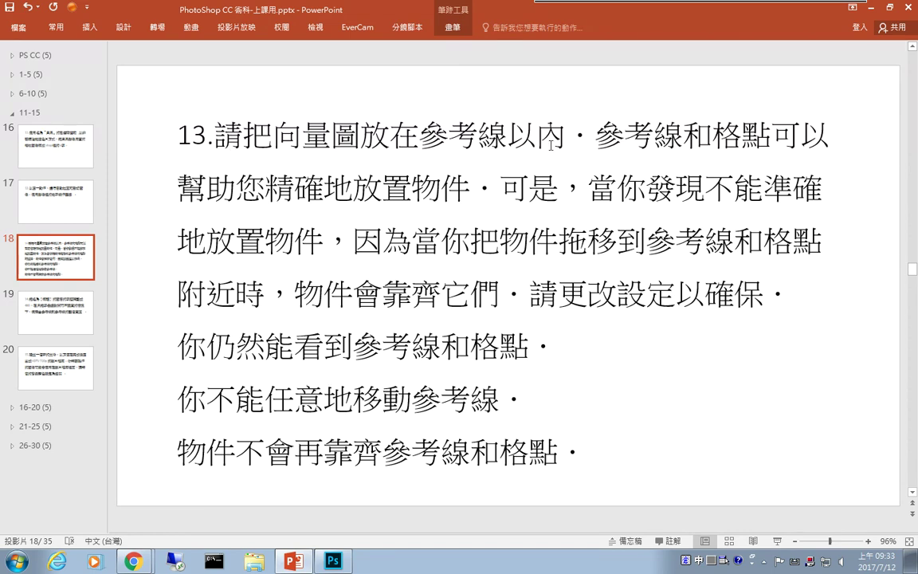
# Return to Photoshop from the task 13 slide
pyautogui.click(333, 561)
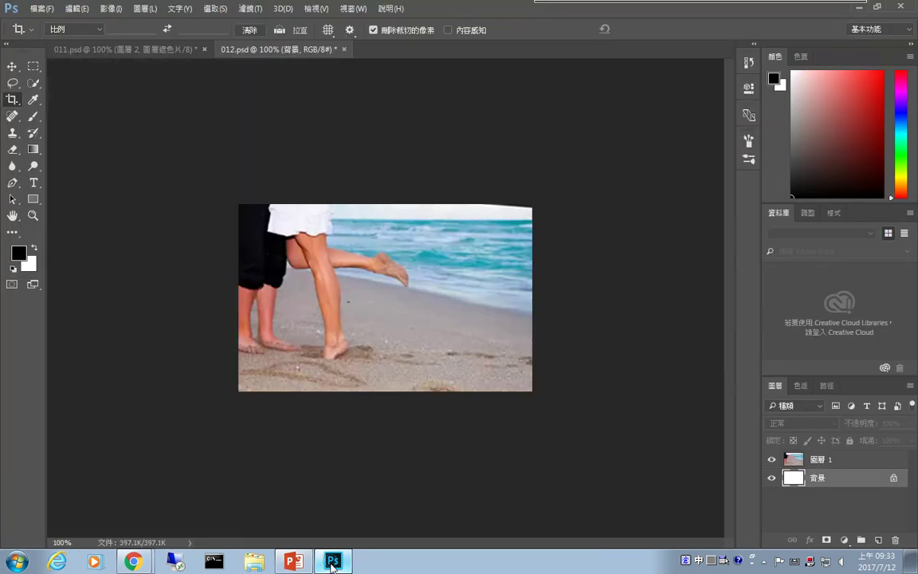
# Open 014.psd from the practice files
pyautogui.click(41, 8)
pyautogui.click(67, 35)
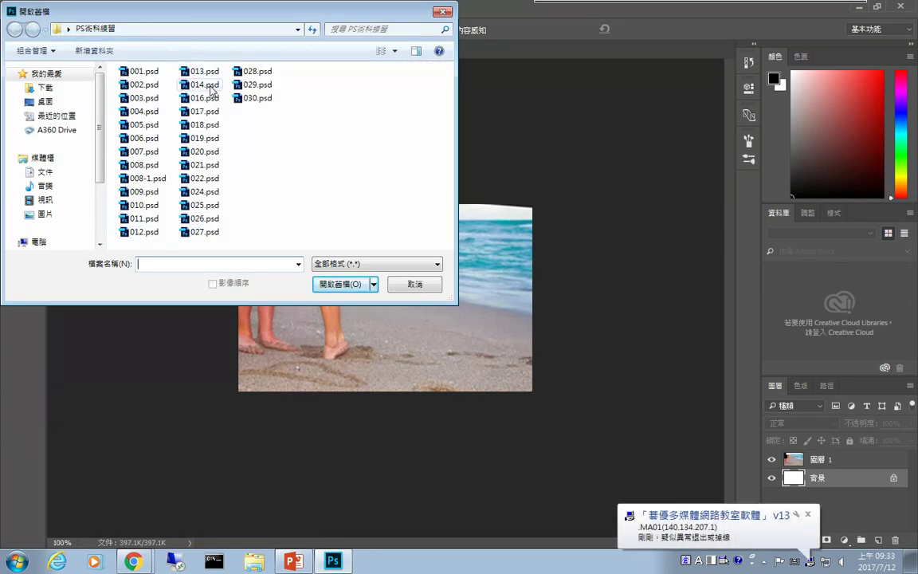
pyautogui.doubleClick(199, 84)
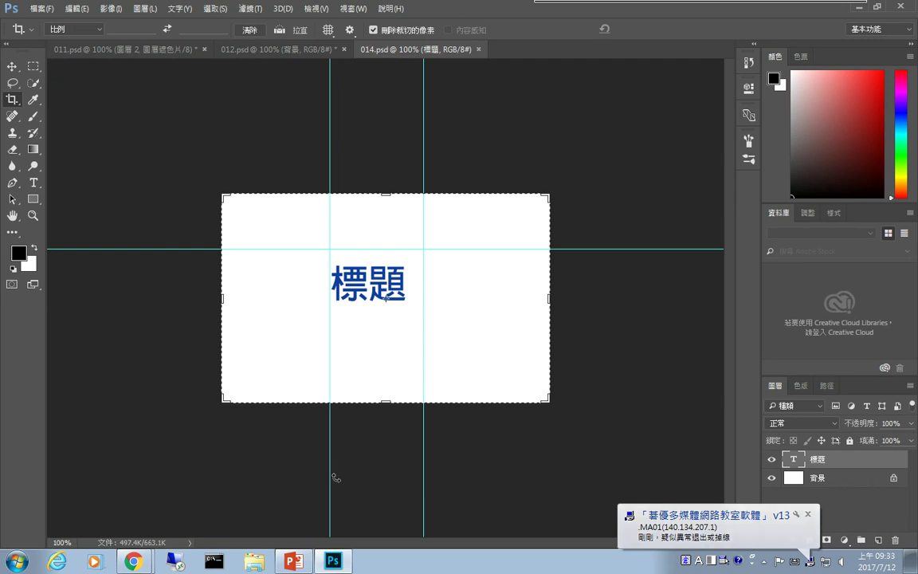
pyautogui.click(313, 562)
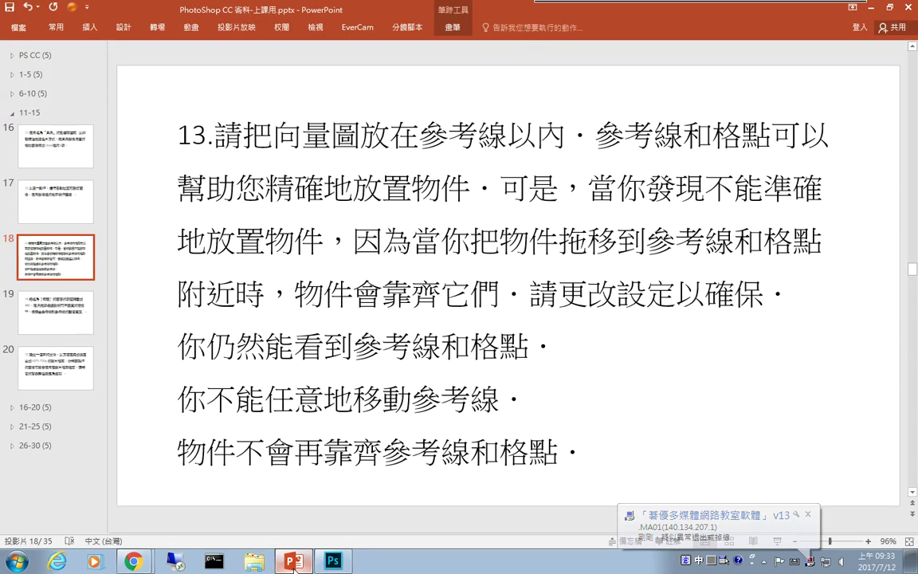
pyautogui.click(333, 562)
# Discard the pending crop with 不要裁切 and open 013.psd, the beach photo with a rounded rectangle
pyautogui.click(40, 8)
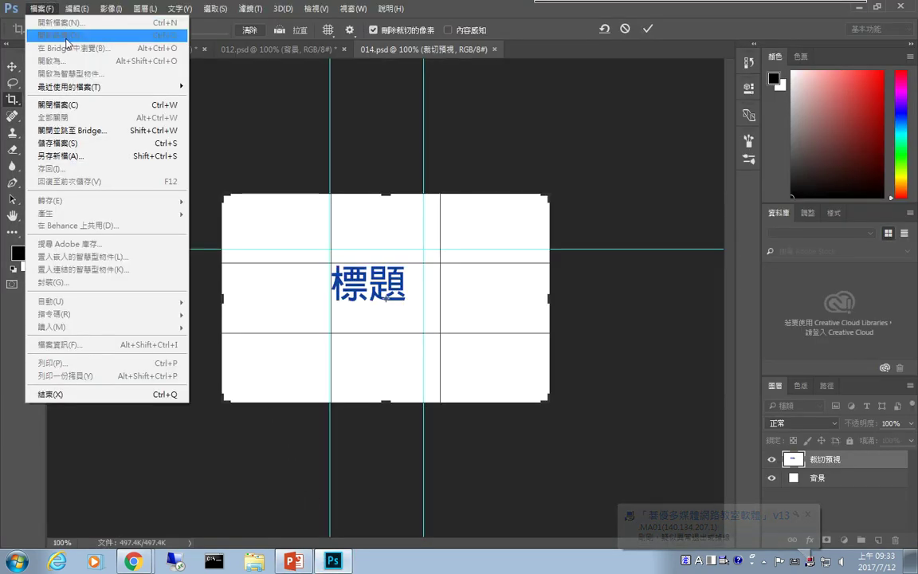
pyautogui.click(16, 64)
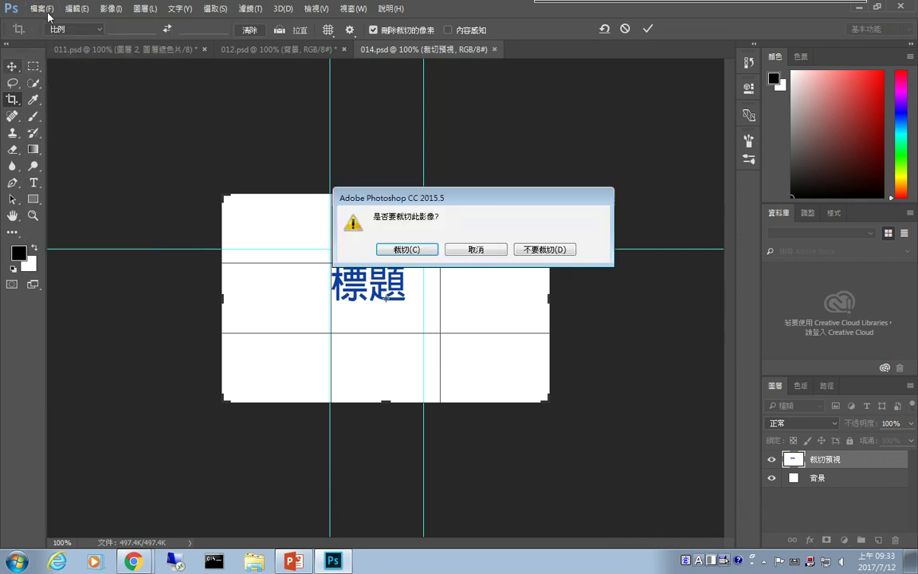
pyautogui.click(465, 249)
pyautogui.click(40, 8)
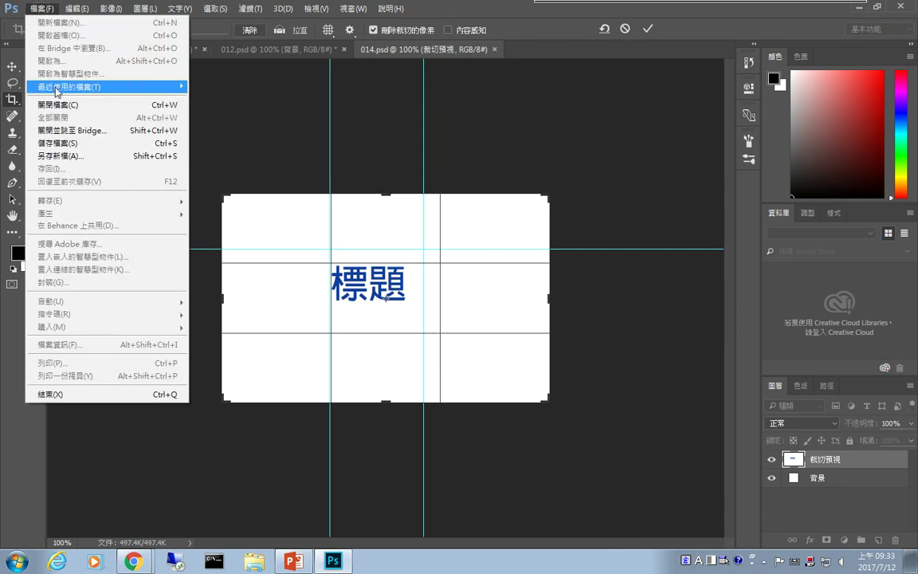
pyautogui.click(18, 64)
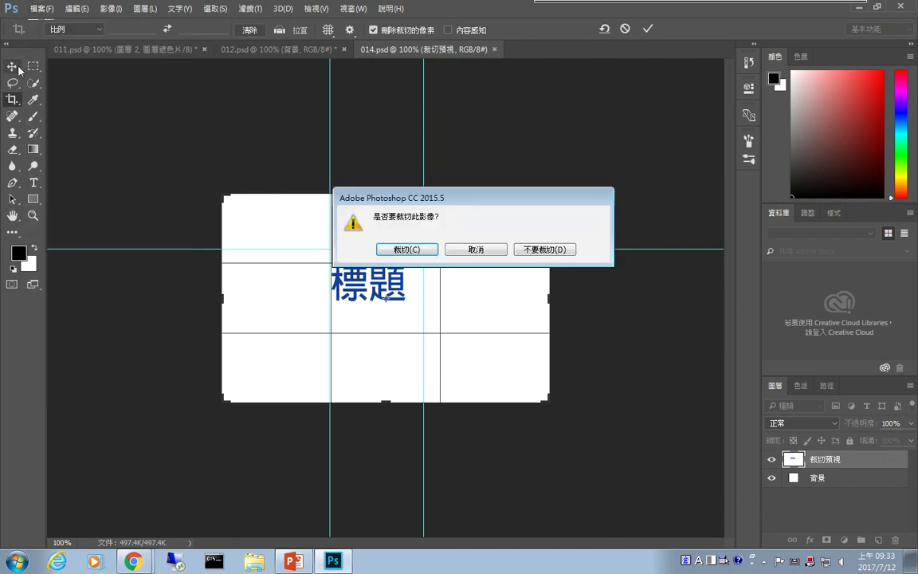
pyautogui.click(526, 254)
pyautogui.click(39, 8)
pyautogui.click(60, 42)
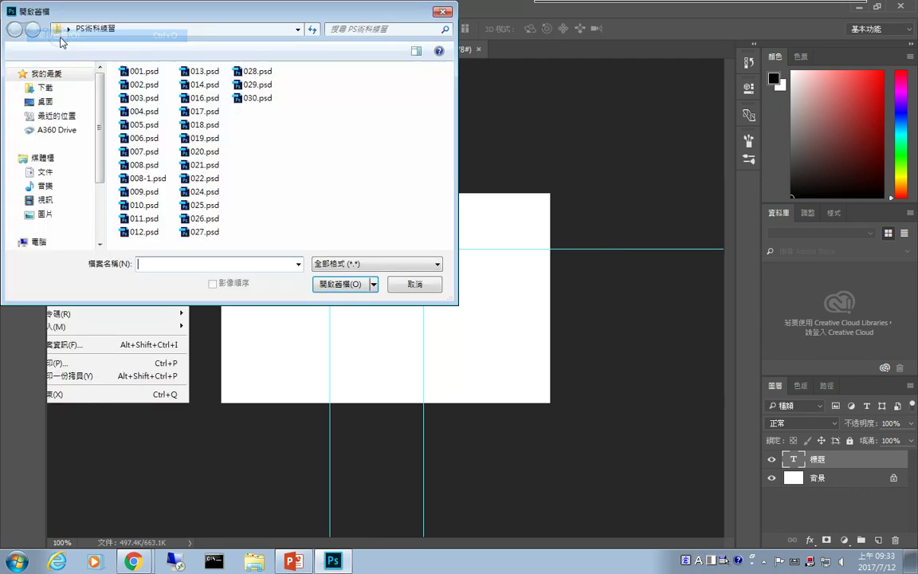
pyautogui.doubleClick(201, 71)
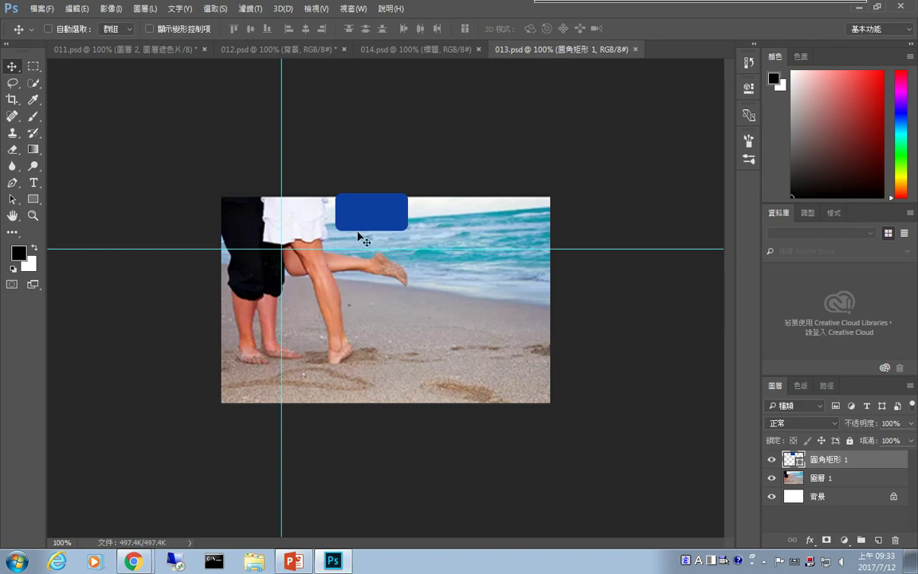
# Drag the blue rounded rectangle down onto the sand, then reread task 13 on the slide
pyautogui.moveTo(371, 219); pyautogui.dragTo(341, 304)
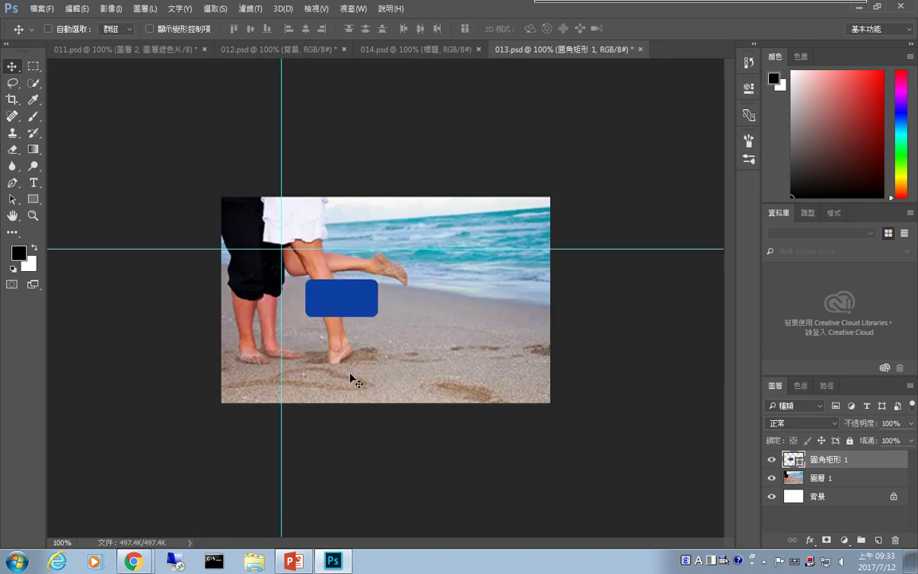
pyautogui.click(335, 561)
pyautogui.moveTo(213, 134); pyautogui.dragTo(566, 134)
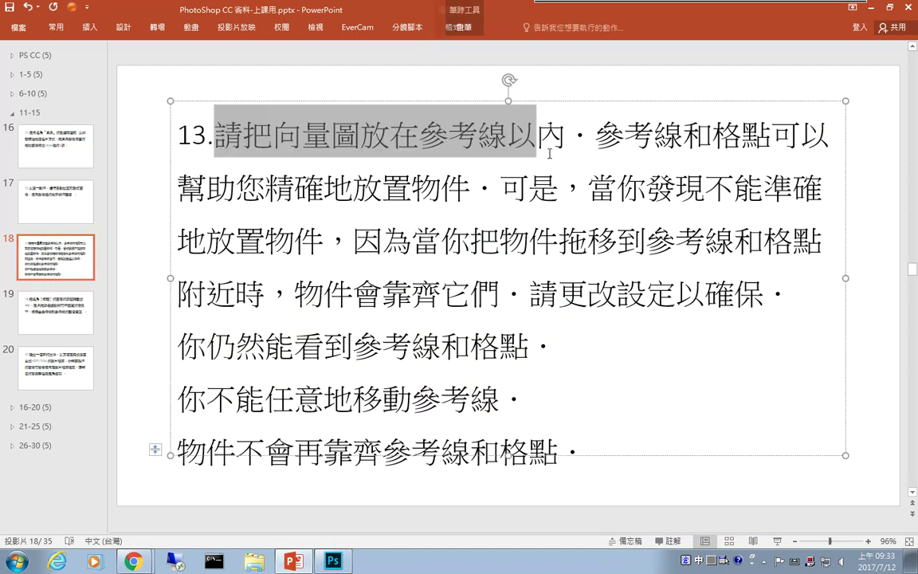
pyautogui.click(558, 358)
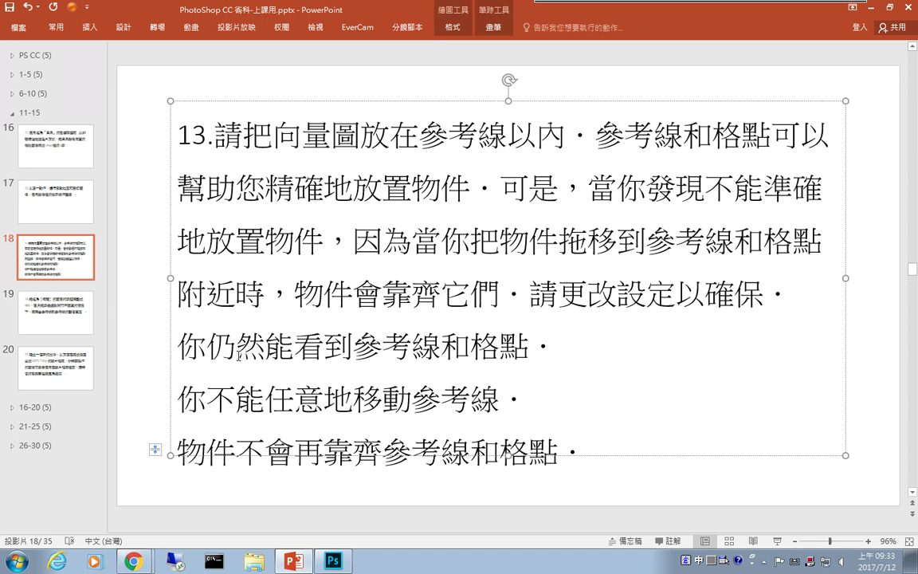
pyautogui.click(333, 561)
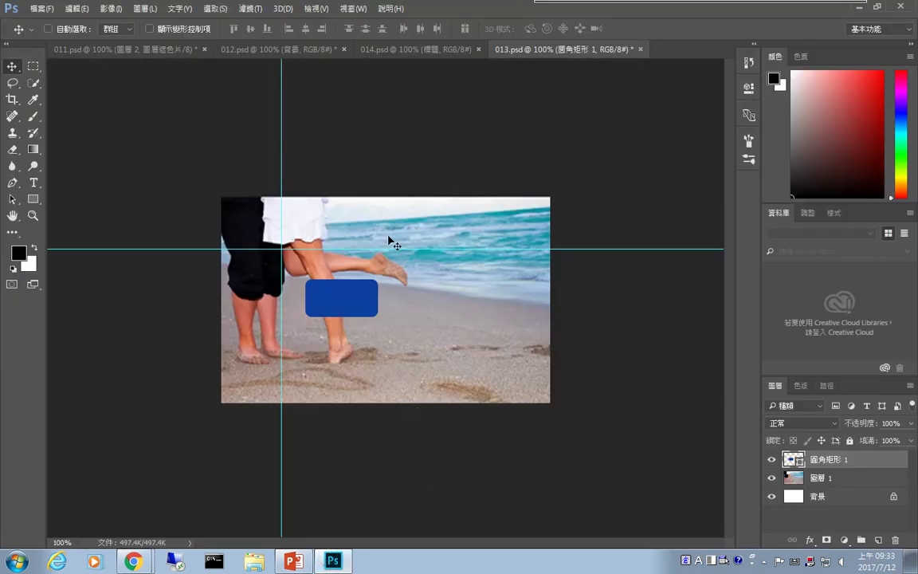
pyautogui.click(315, 9)
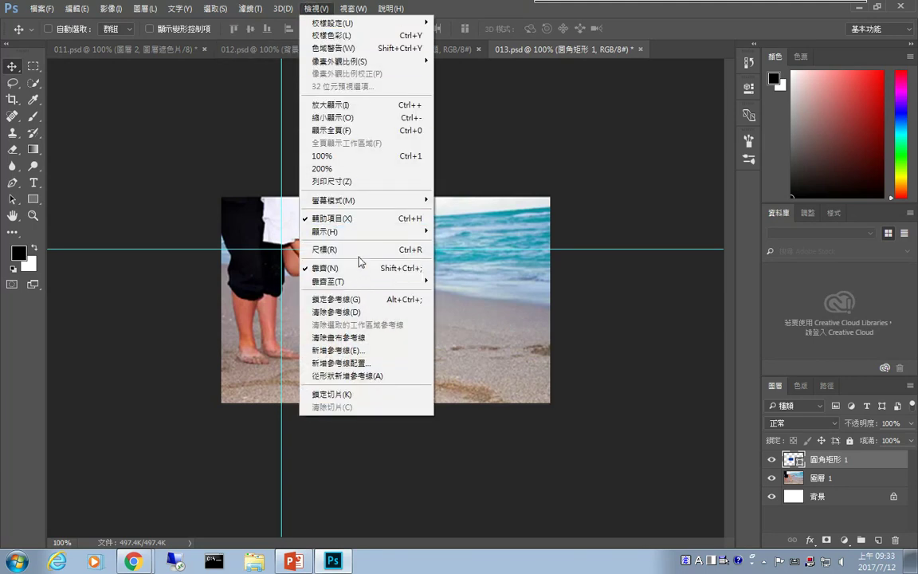
# Show the grid over the beach photo in 013.psd
pyautogui.click(370, 233)
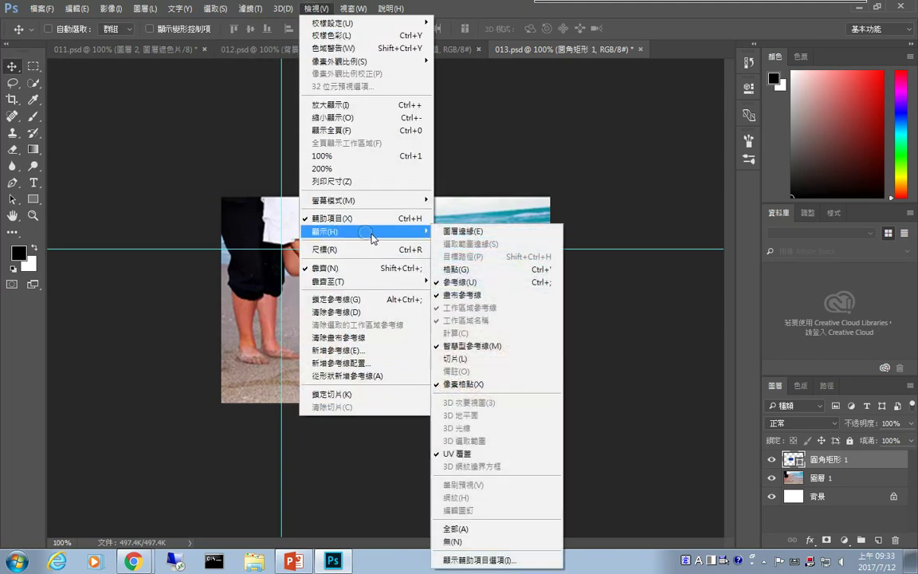
pyautogui.click(502, 270)
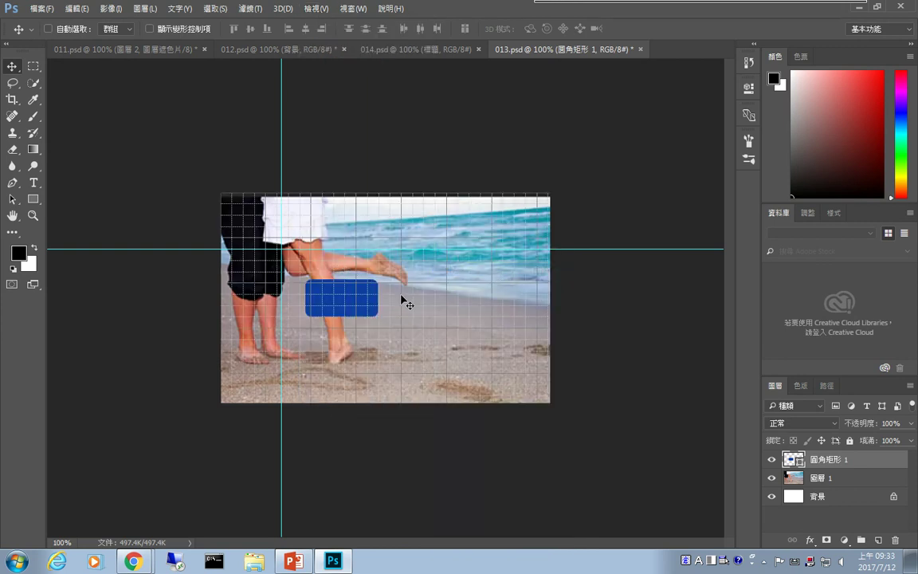
pyautogui.click(295, 563)
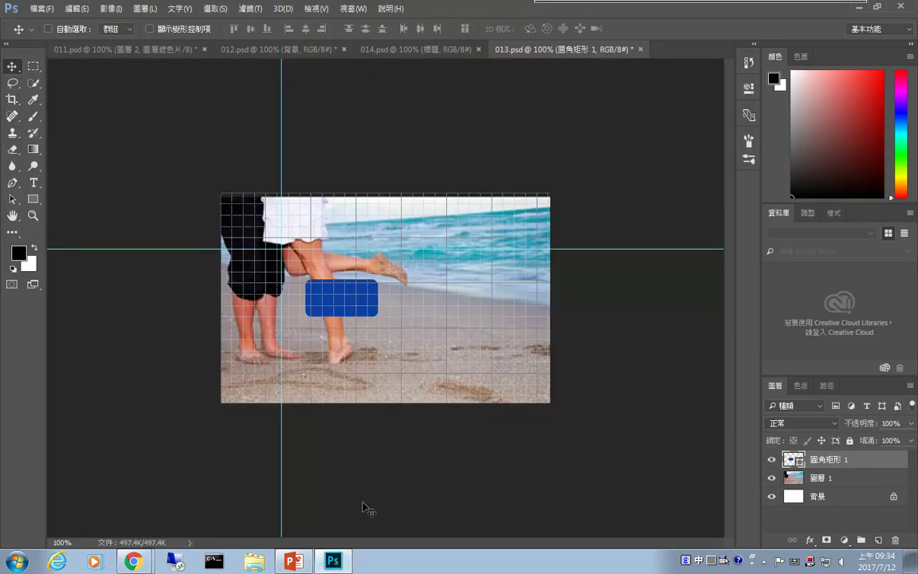
pyautogui.click(333, 562)
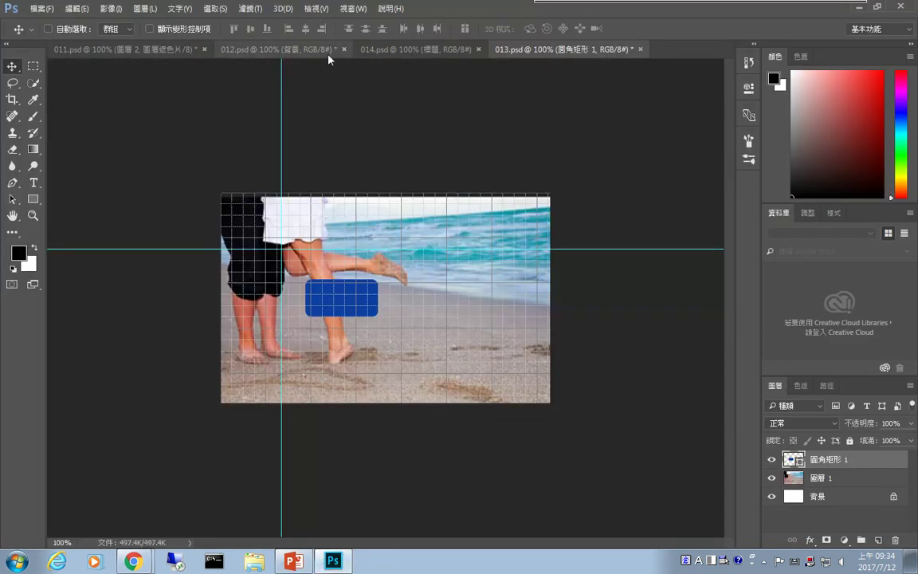
# Lock the guides so they cannot be moved, checking the task slide
pyautogui.click(314, 9)
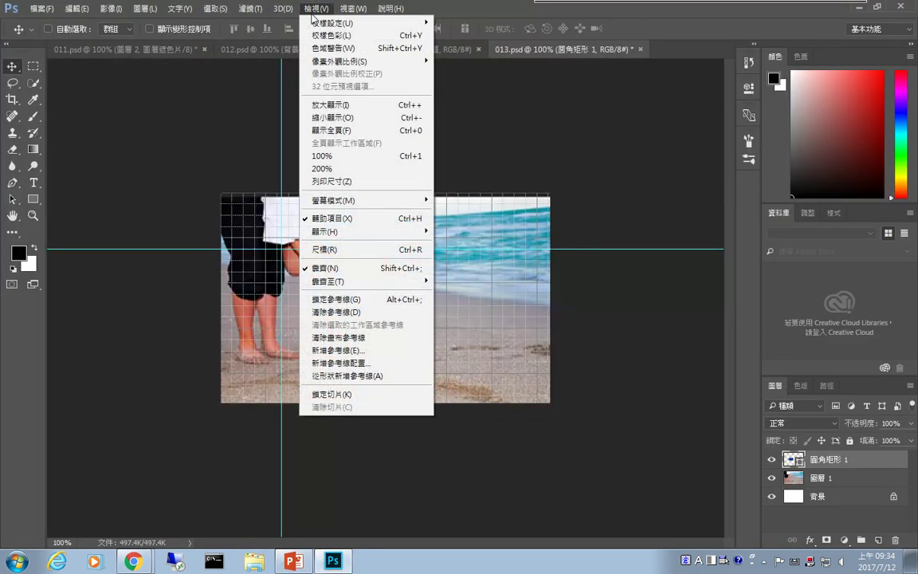
pyautogui.click(371, 301)
pyautogui.click(293, 562)
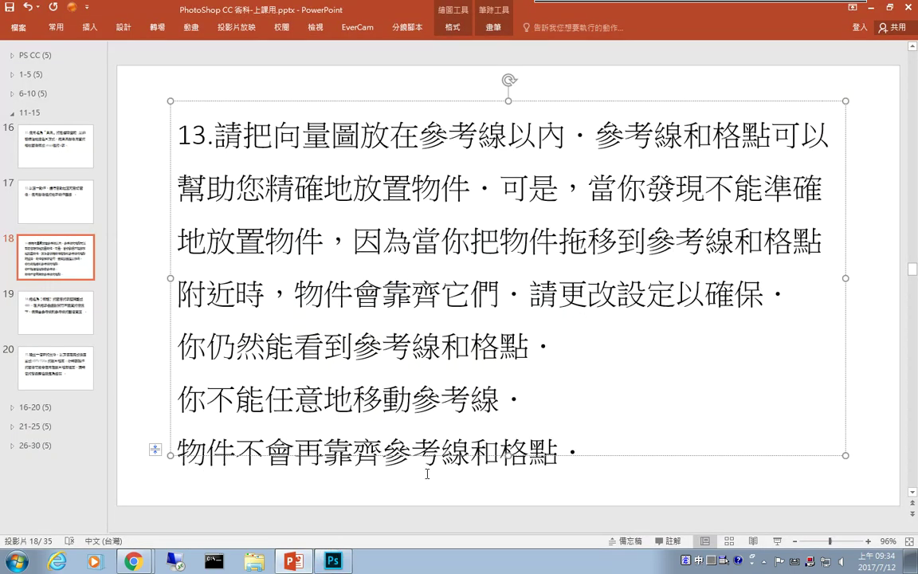
pyautogui.click(333, 562)
pyautogui.click(311, 8)
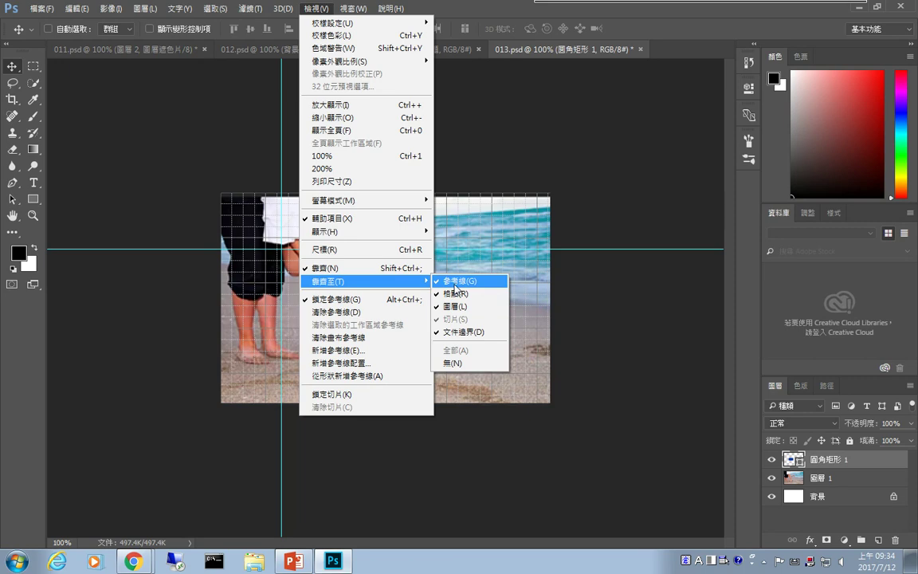
# Turn off snapping to Guides and to Grid, then bring up the PowerPoint slide
pyautogui.moveTo(328, 281)
pyautogui.click(451, 281)
pyautogui.click(316, 8)
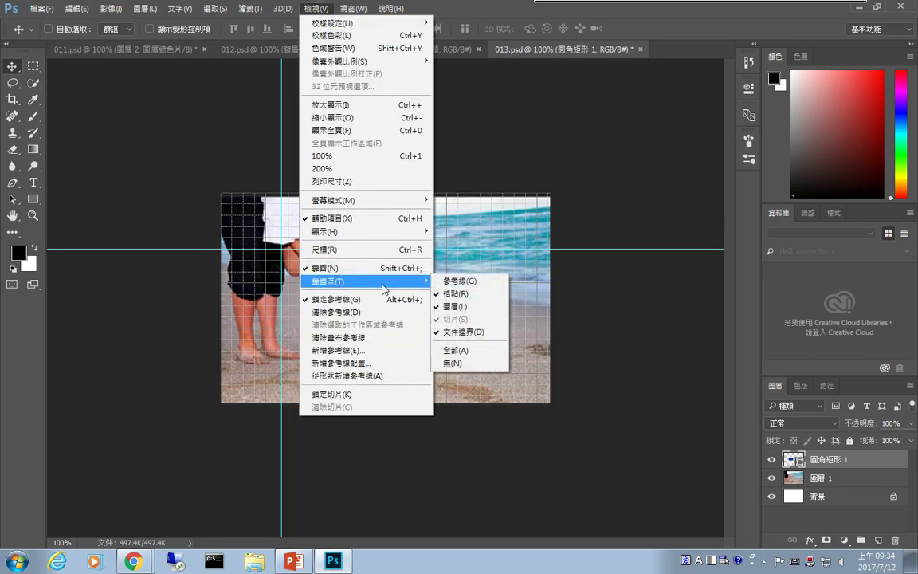
pyautogui.click(470, 295)
pyautogui.click(314, 7)
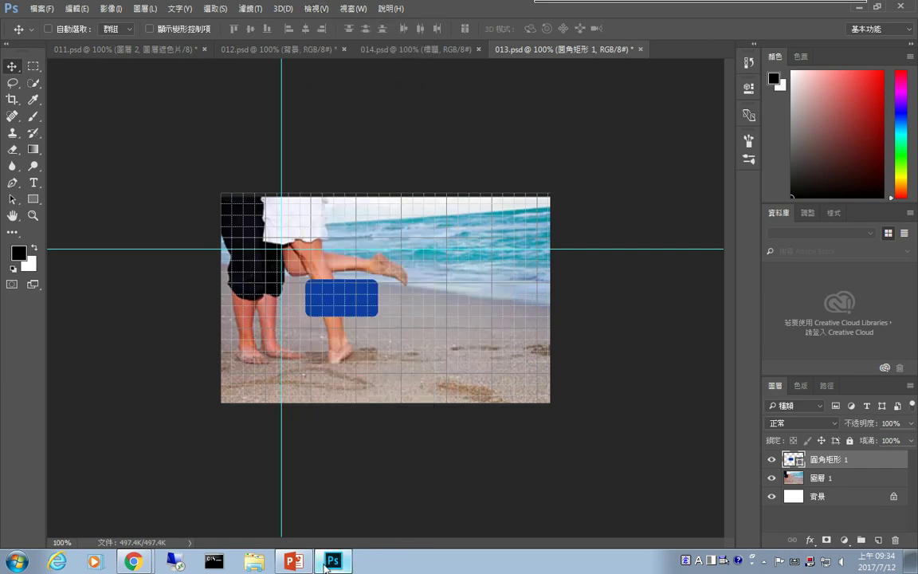
pyautogui.click(294, 561)
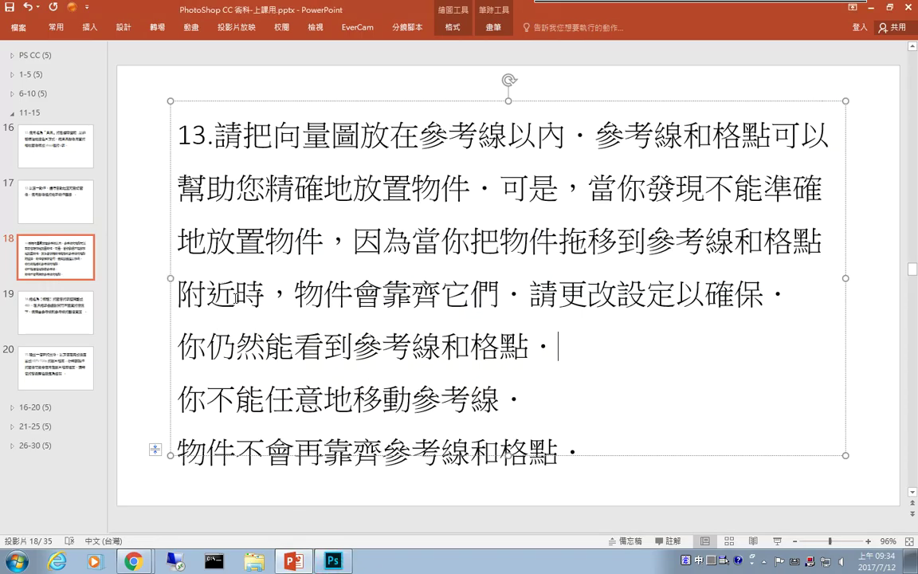
# Read task 14 on slide 19, setting 標題 tracking to 480, then return to Photoshop
pyautogui.click(78, 297)
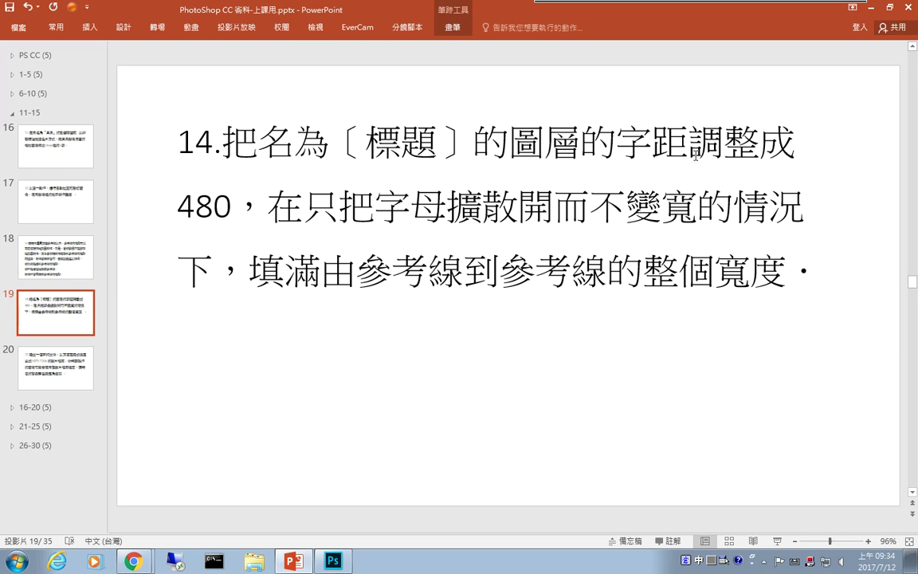
pyautogui.doubleClick(621, 139)
pyautogui.press('End')
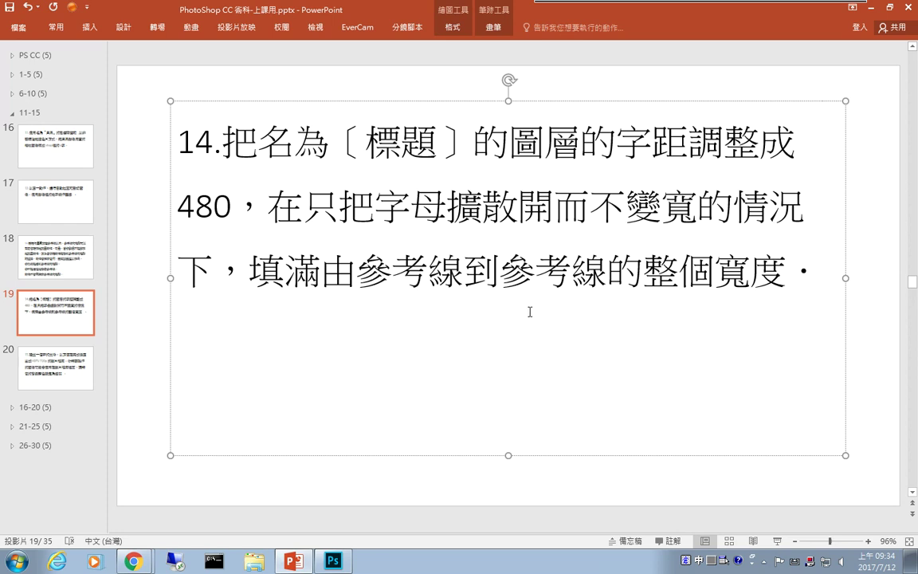
pyautogui.click(345, 568)
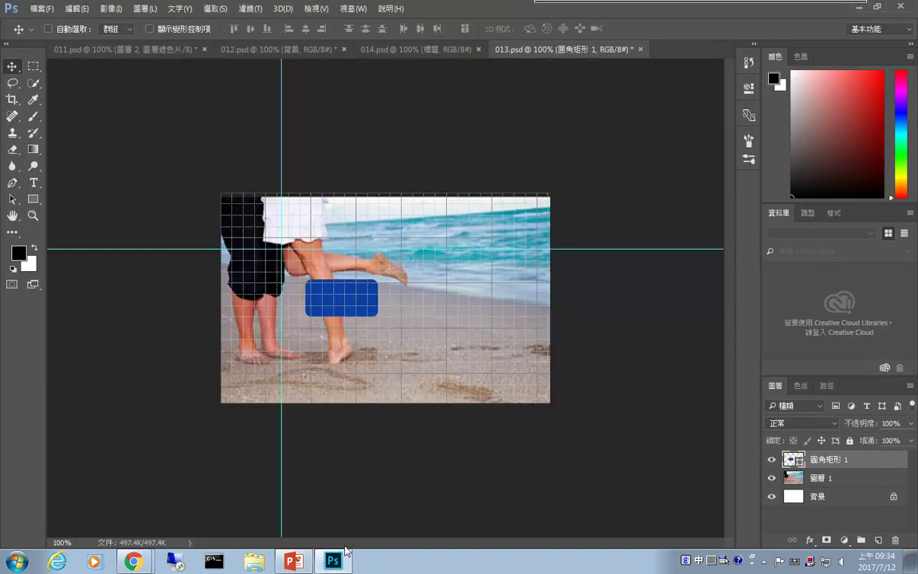
# In 014.psd, select the 標題 title text and show its character settings from the options bar
pyautogui.click(419, 49)
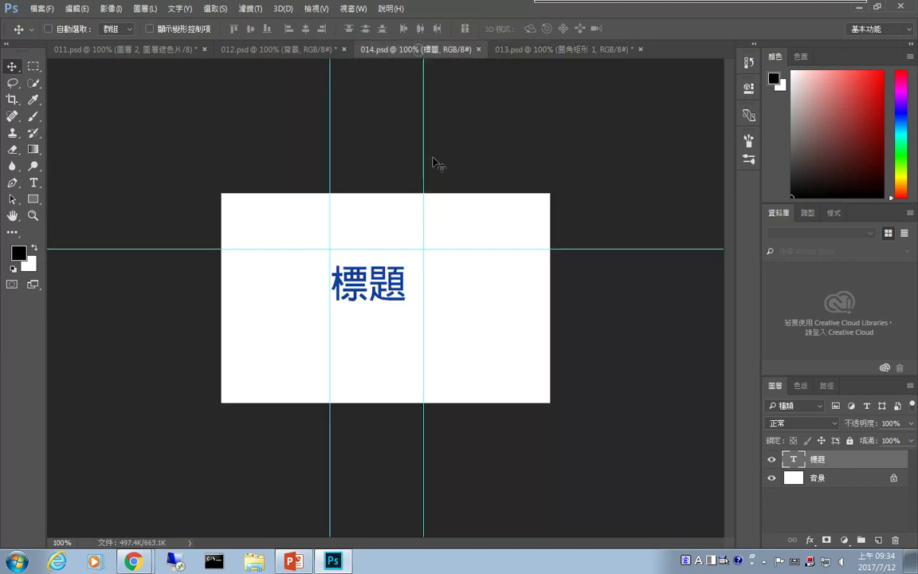
pyautogui.doubleClick(793, 463)
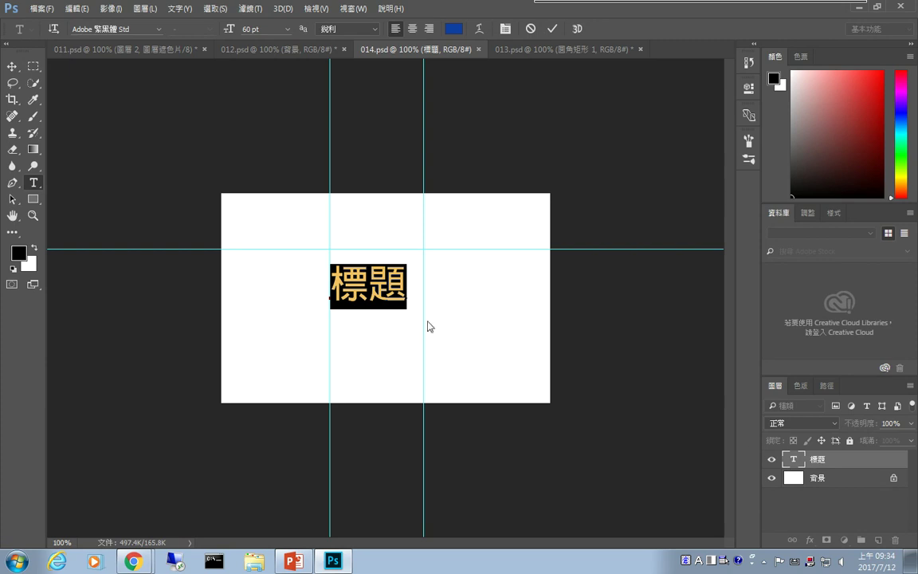
pyautogui.click(12, 66)
pyautogui.click(34, 182)
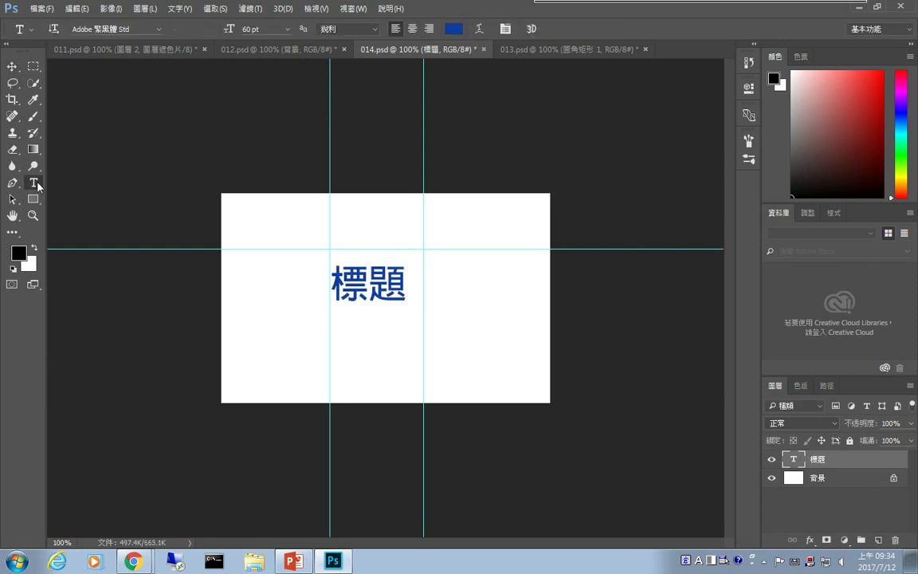
pyautogui.moveTo(345, 255); pyautogui.dragTo(410, 364)
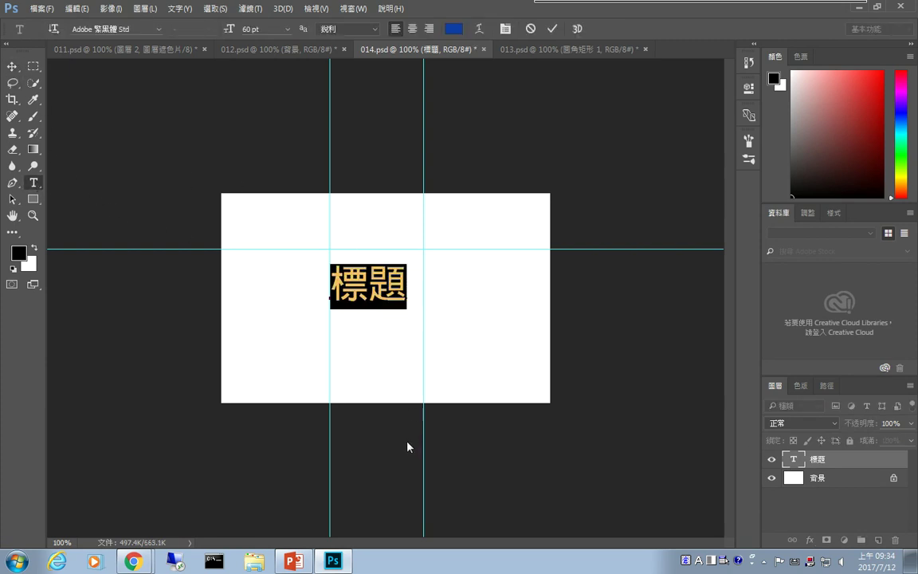
pyautogui.click(505, 29)
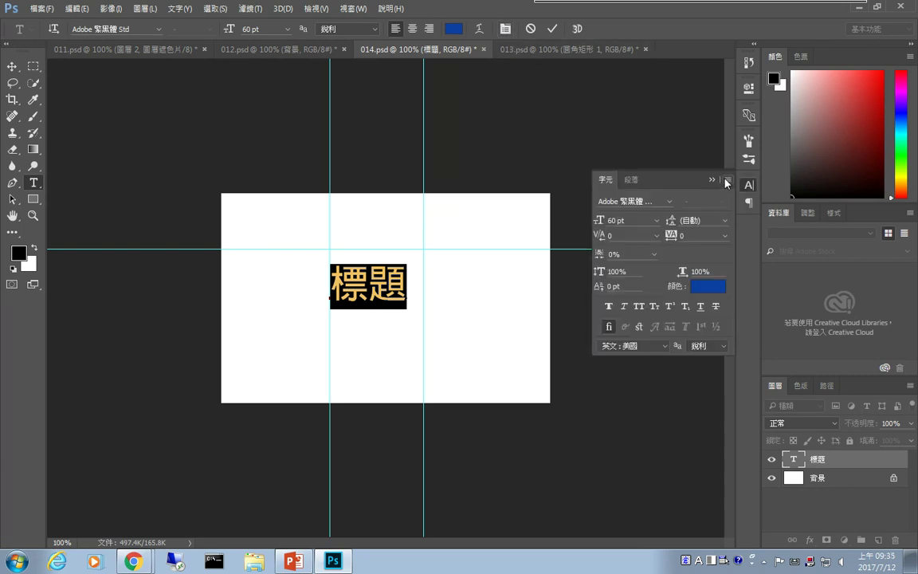
# Show the Character panel from the Window menu
pyautogui.click(316, 9)
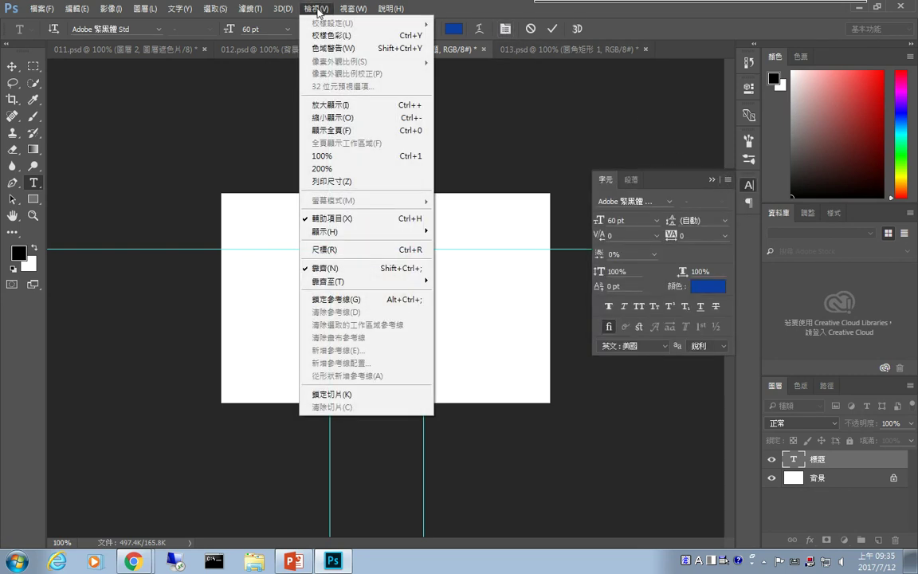
pyautogui.moveTo(353, 9)
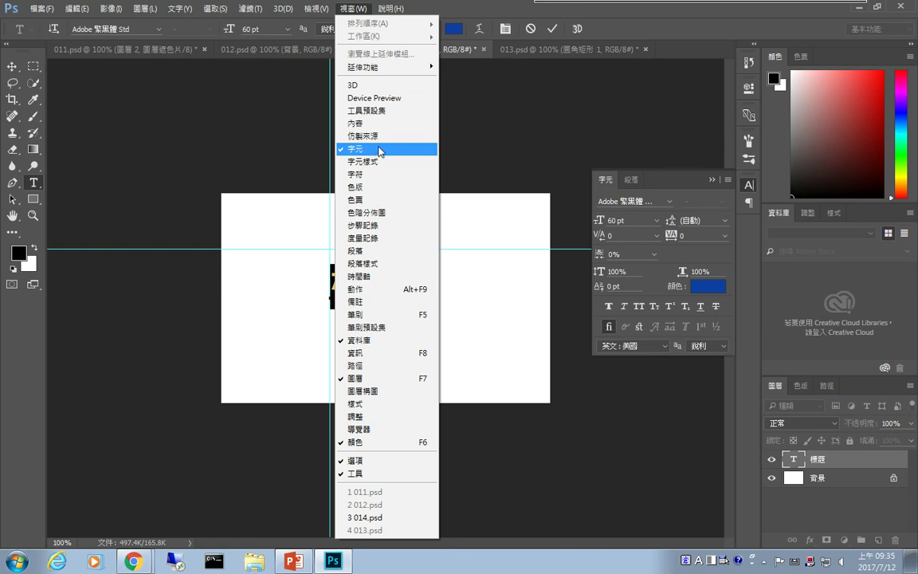
pyautogui.click(383, 150)
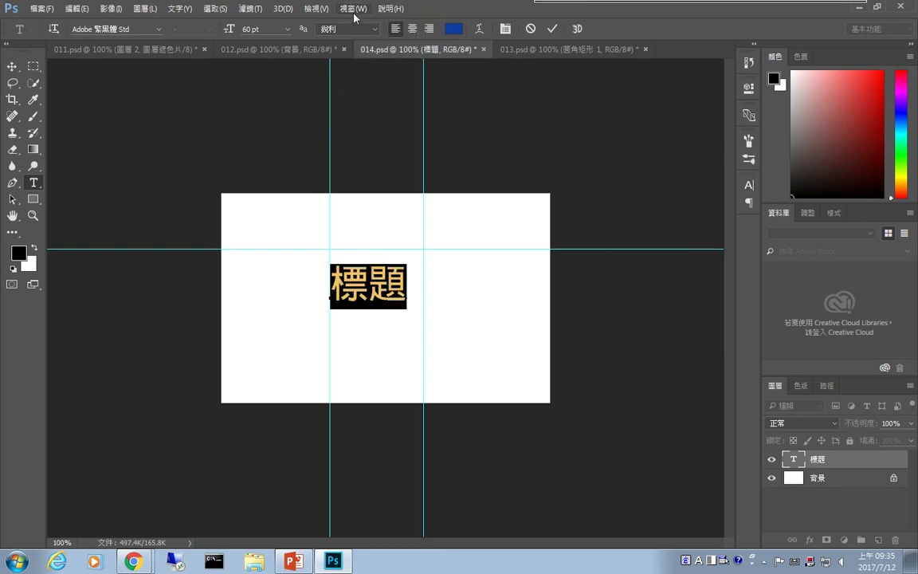
pyautogui.click(353, 10)
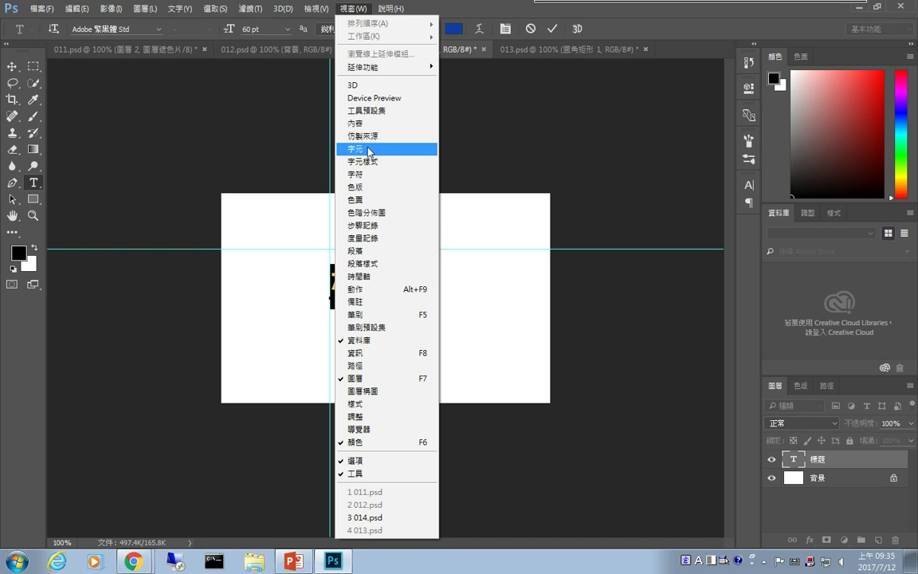
pyautogui.click(369, 150)
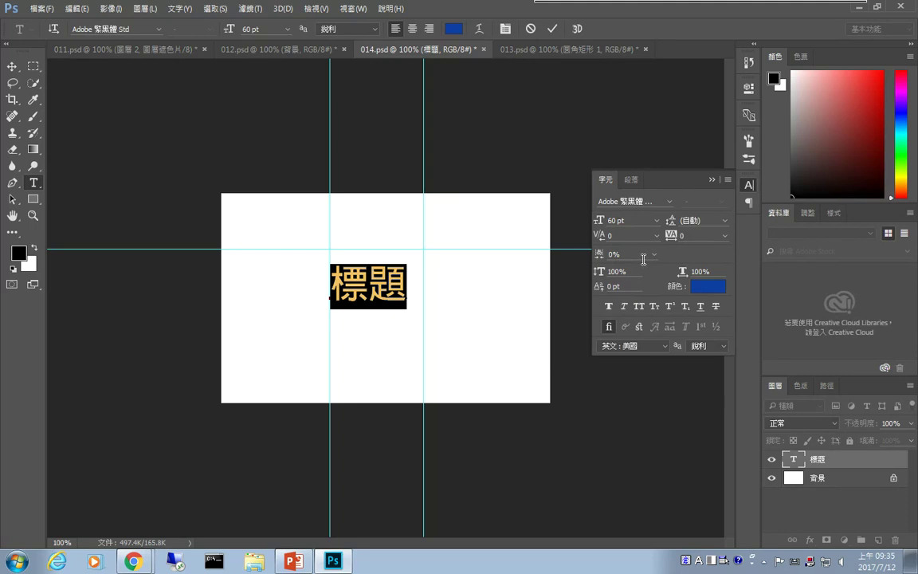
# Set the 標題 tracking to 480, commit the text edit, and go to task 15's slide 20
pyautogui.click(693, 236)
pyautogui.write('480')
pyautogui.press('Return')
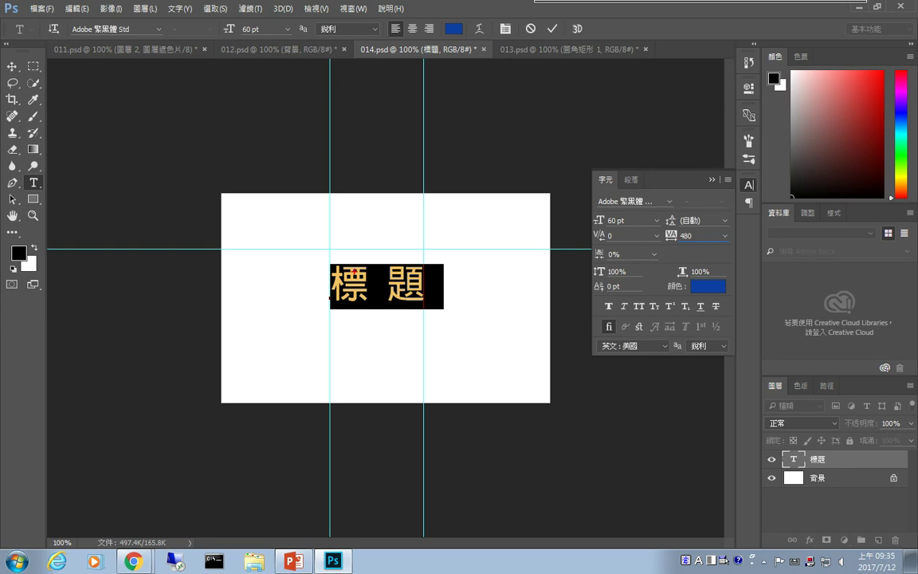
pyautogui.moveTo(331, 261); pyautogui.dragTo(328, 323)
pyautogui.moveTo(425, 267); pyautogui.dragTo(420, 322)
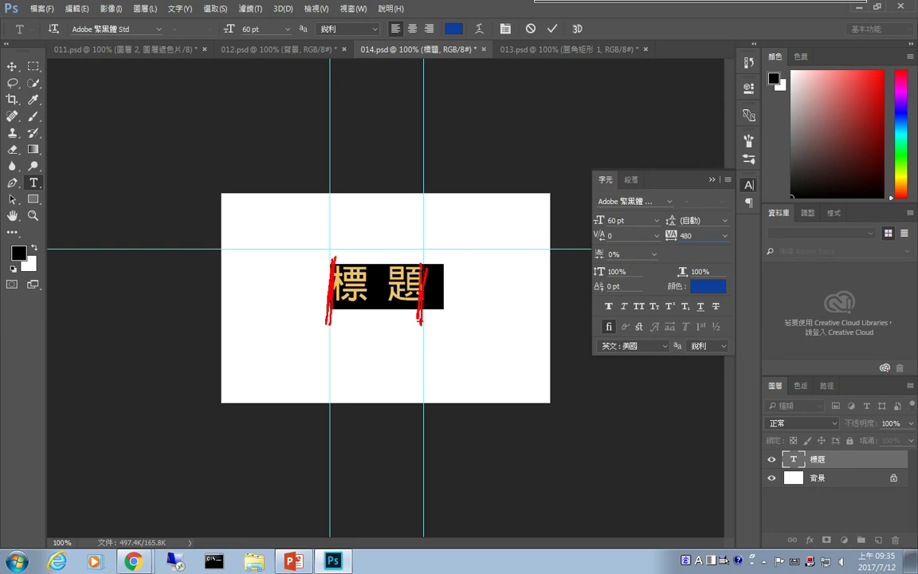
pyautogui.press('Escape')
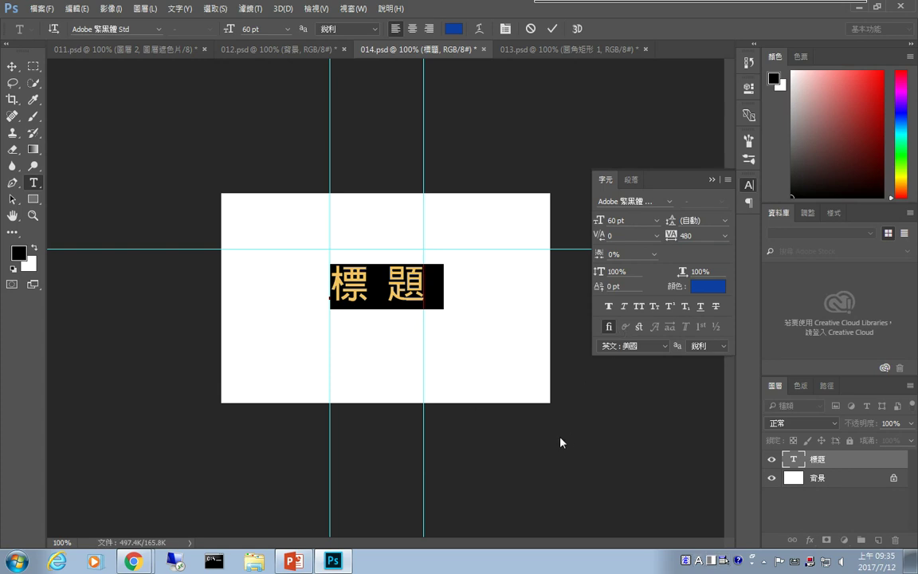
pyautogui.click(563, 426)
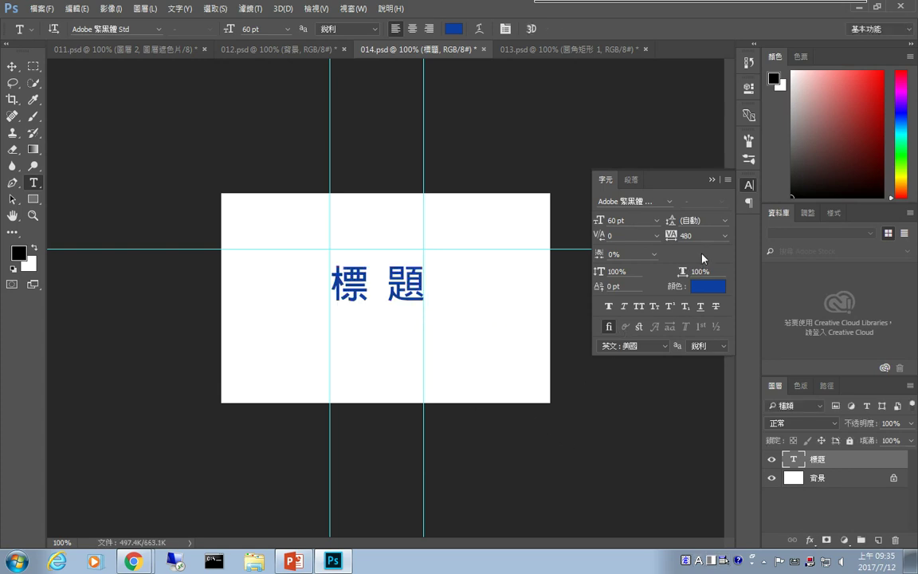
pyautogui.click(294, 560)
pyautogui.click(56, 366)
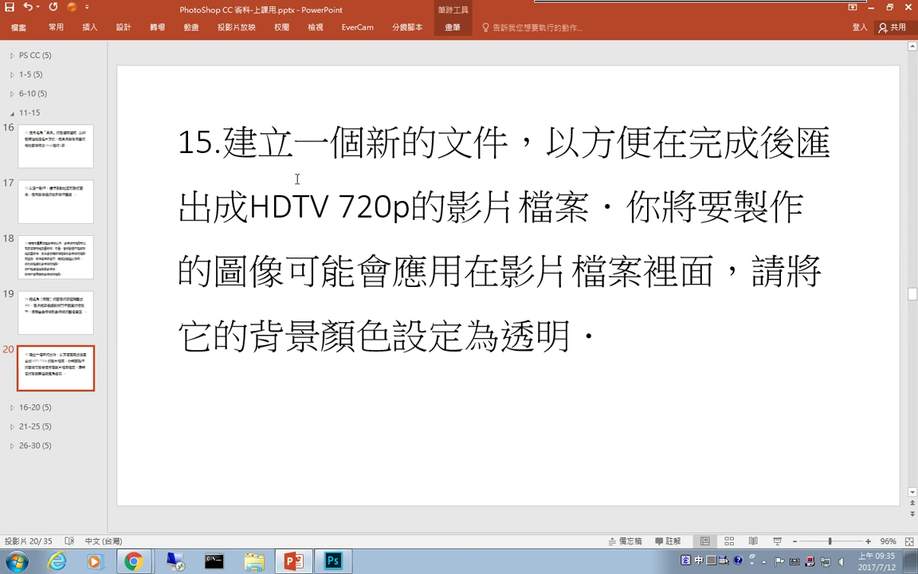
# Colour 'HDTV 720p' and '影片' red on the task 15 slide
pyautogui.moveTo(249, 207); pyautogui.dragTo(408, 214)
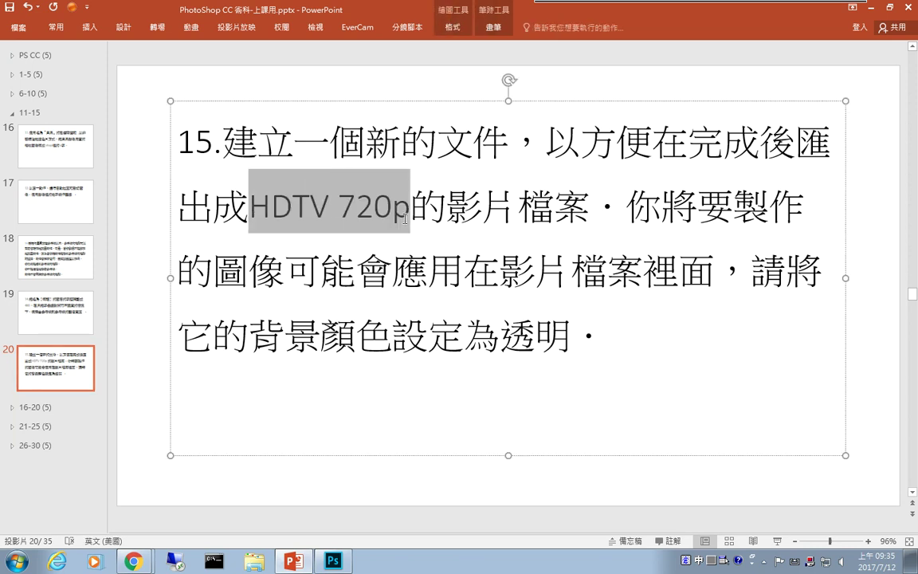
pyautogui.click(55, 26)
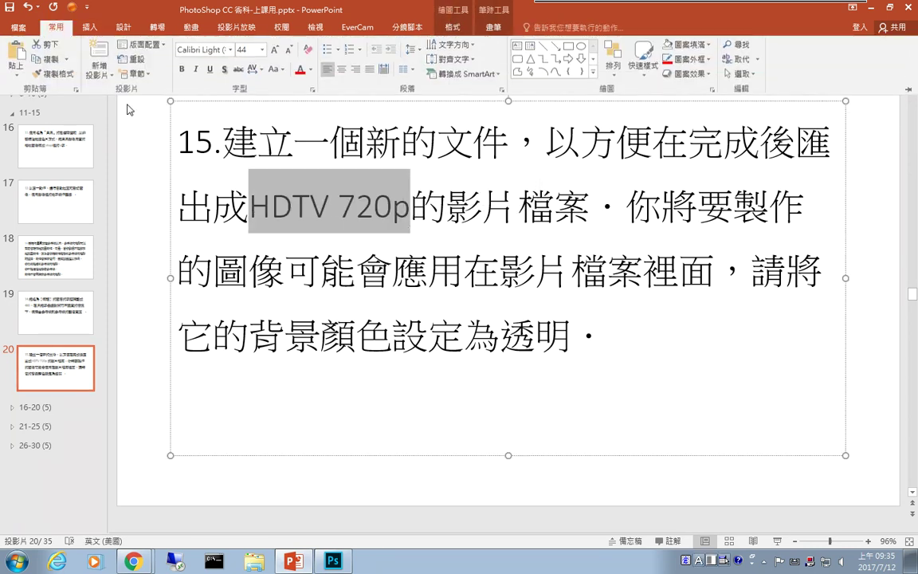
pyautogui.click(299, 69)
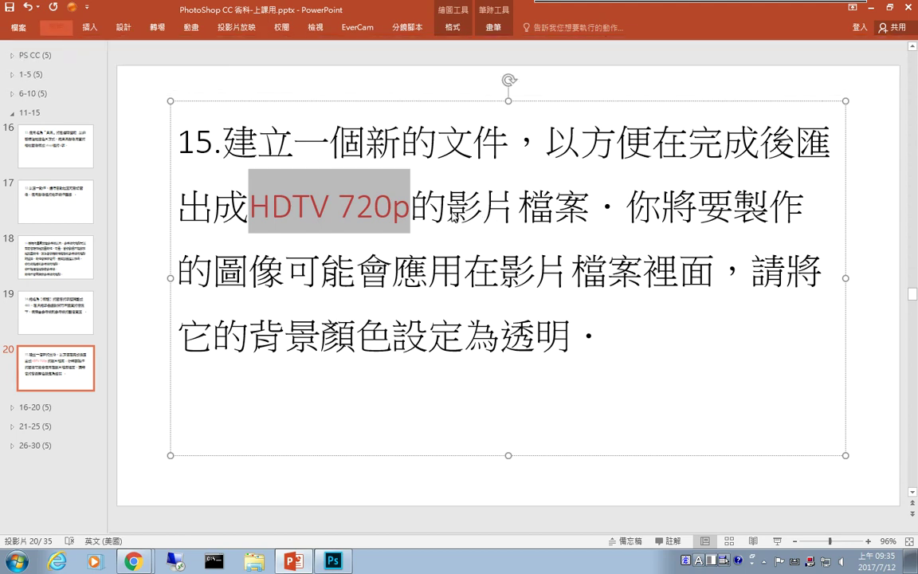
pyautogui.moveTo(448, 208); pyautogui.dragTo(516, 210)
pyautogui.click(55, 26)
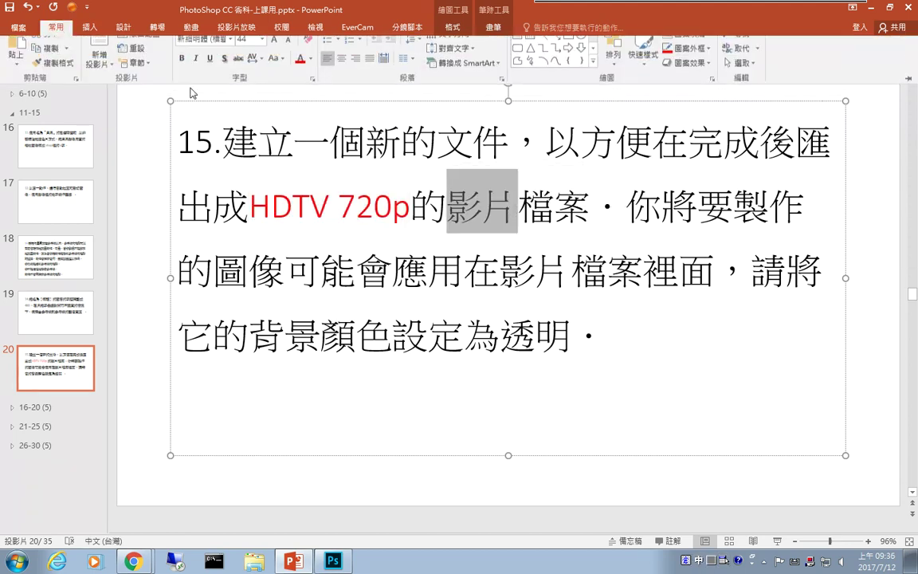
pyautogui.click(302, 74)
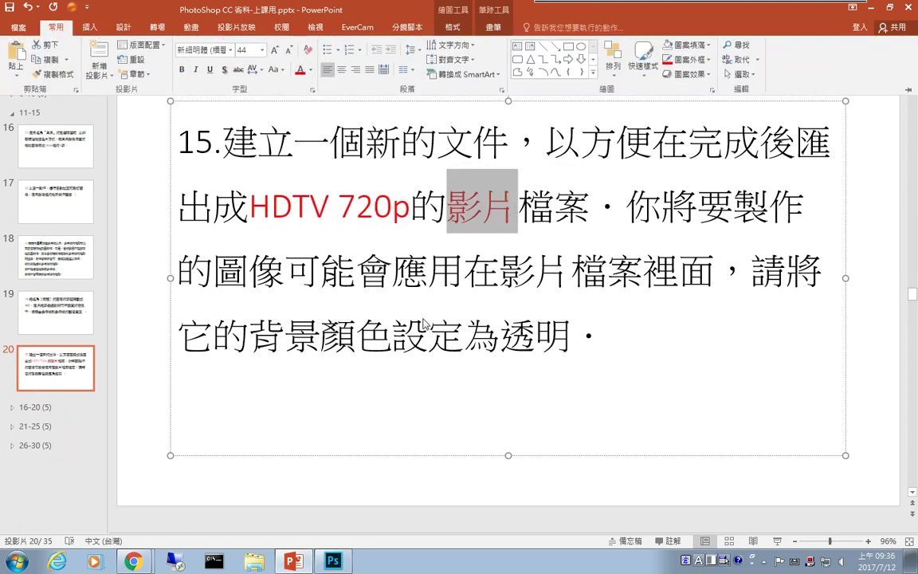
# Colour '背景顏色設定為透明' red, then return to Photoshop
pyautogui.click(382, 325)
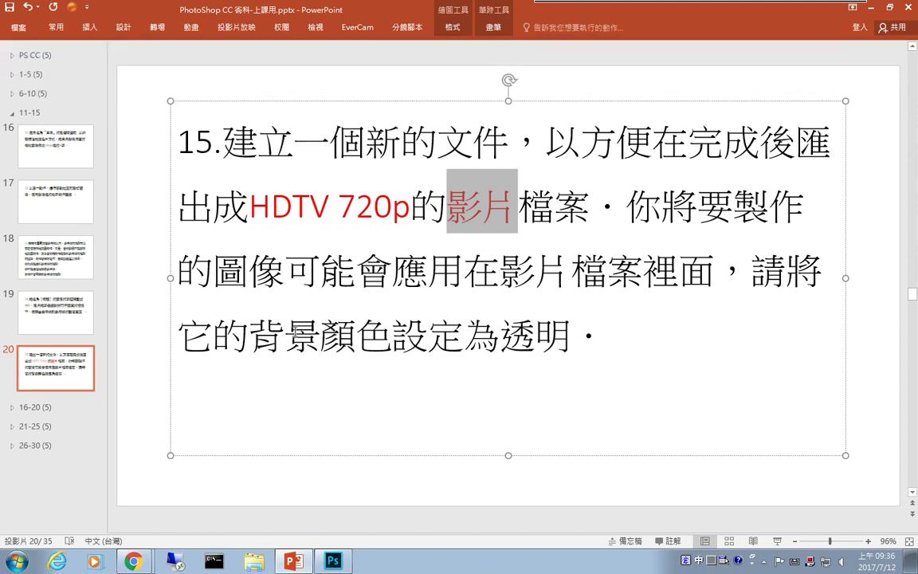
pyautogui.click(263, 333)
pyautogui.moveTo(248, 330); pyautogui.dragTo(570, 330)
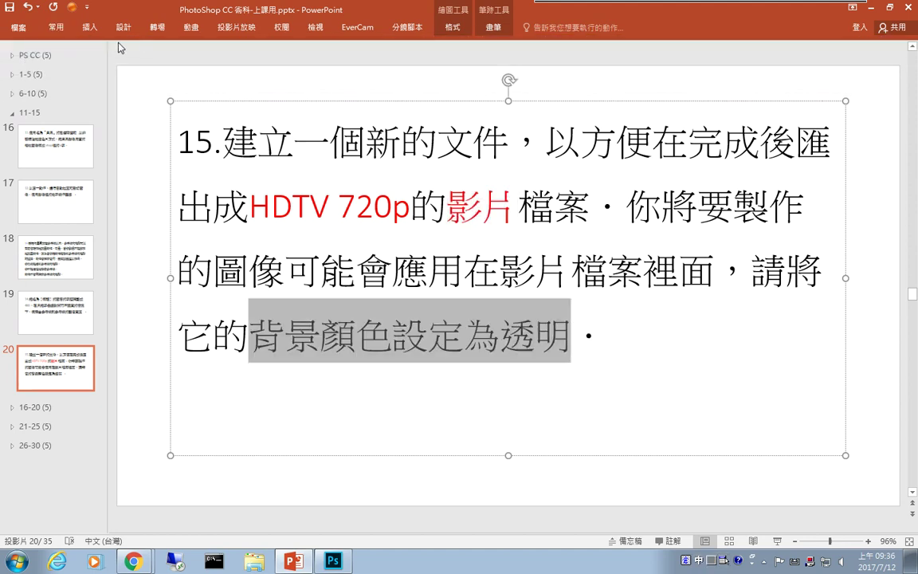
pyautogui.click(55, 27)
pyautogui.click(302, 74)
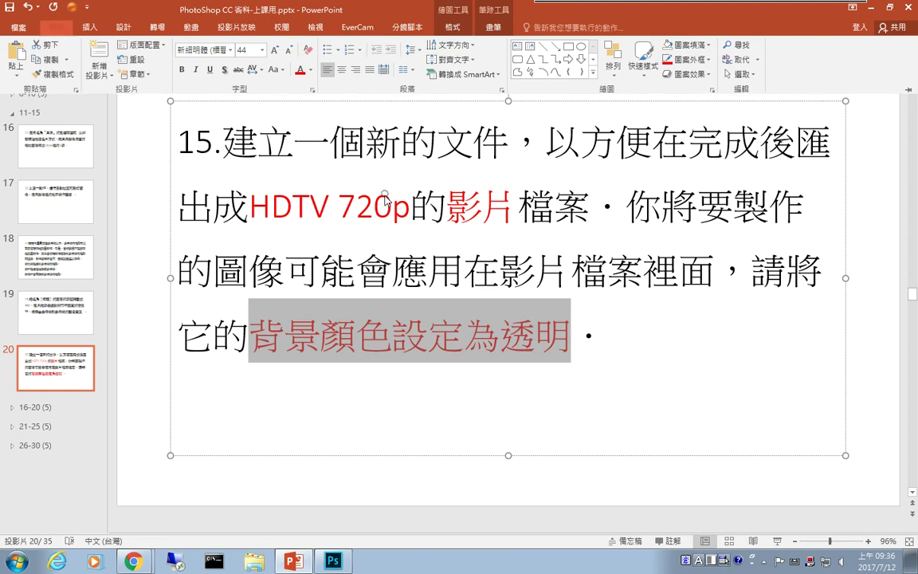
pyautogui.click(596, 415)
pyautogui.click(333, 561)
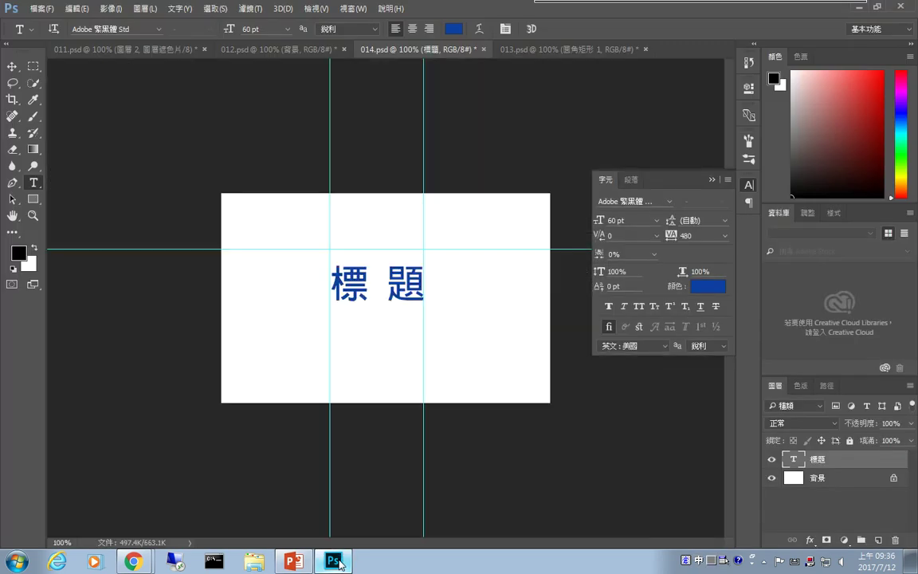
# Set up a new Film & Video document at HDV/HDTV 720p with transparent background contents
pyautogui.click(41, 8)
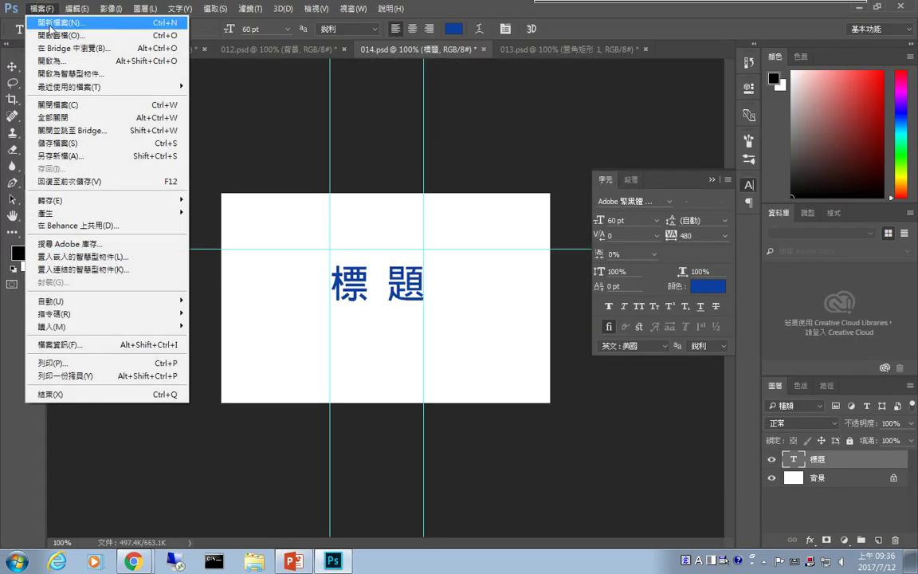
pyautogui.click(46, 19)
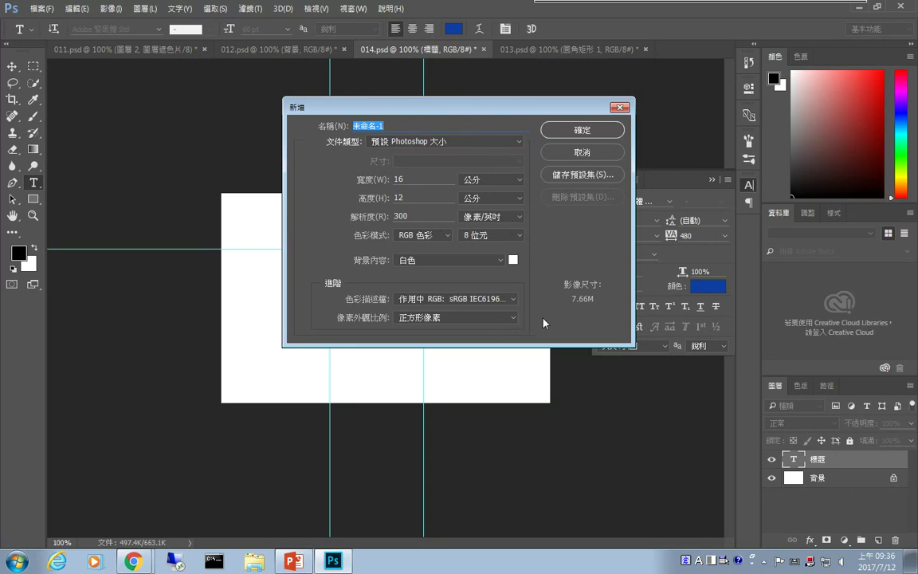
pyautogui.click(516, 142)
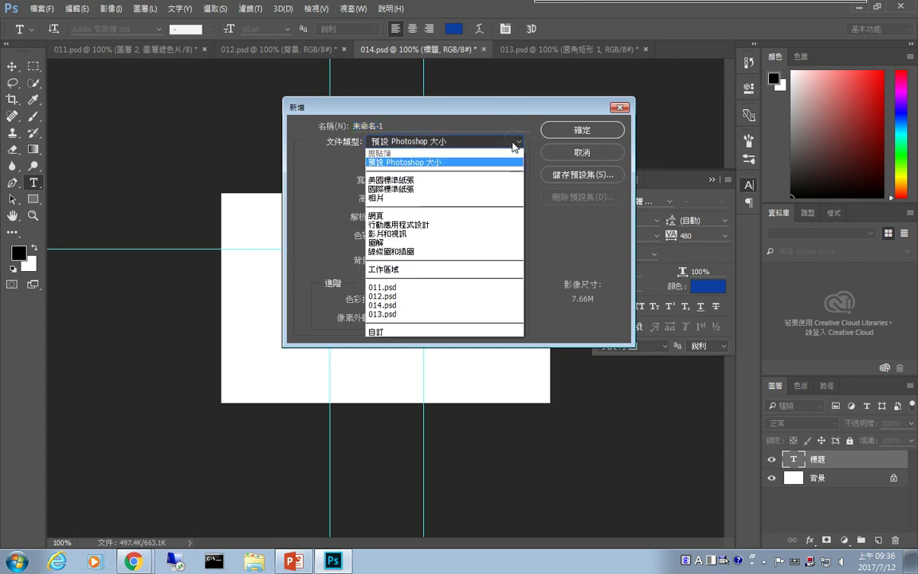
pyautogui.click(413, 237)
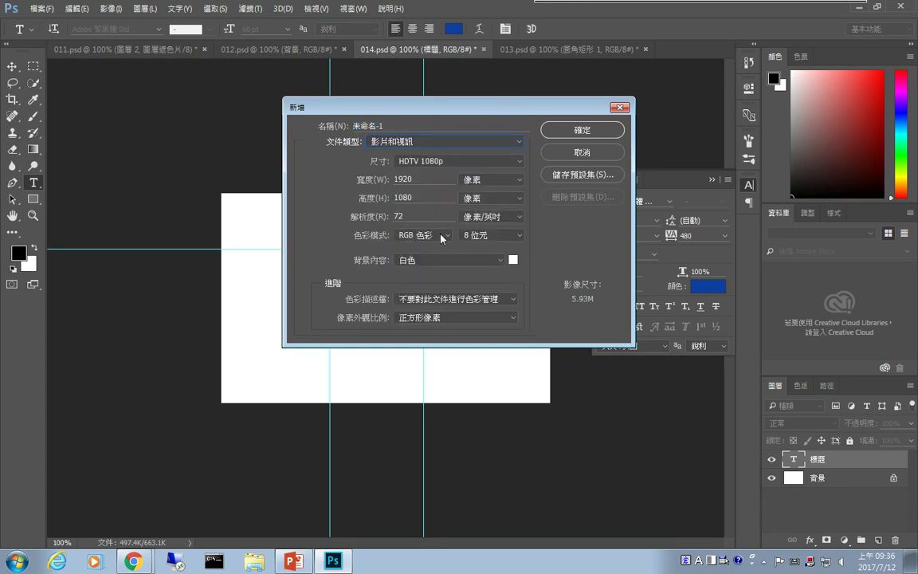
pyautogui.click(425, 164)
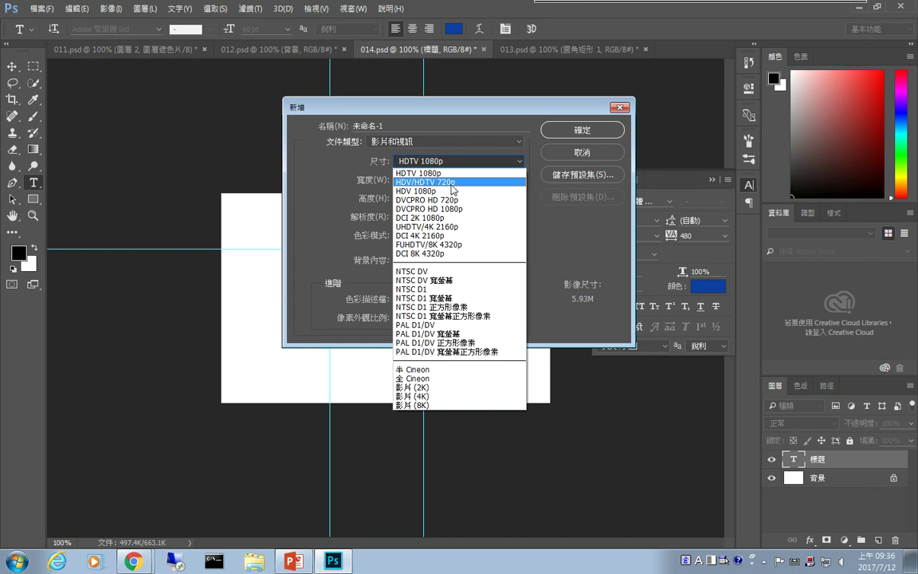
pyautogui.click(411, 182)
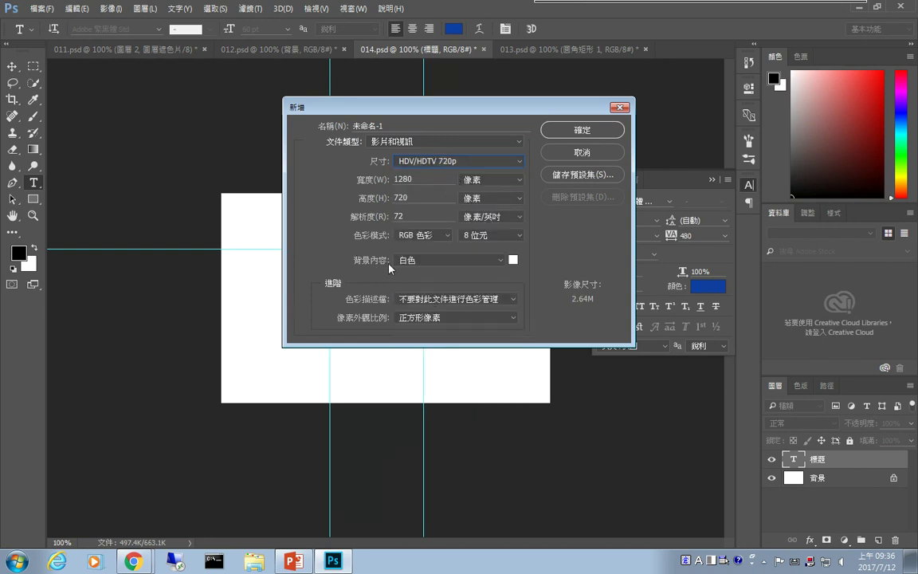
pyautogui.click(499, 261)
pyautogui.click(446, 297)
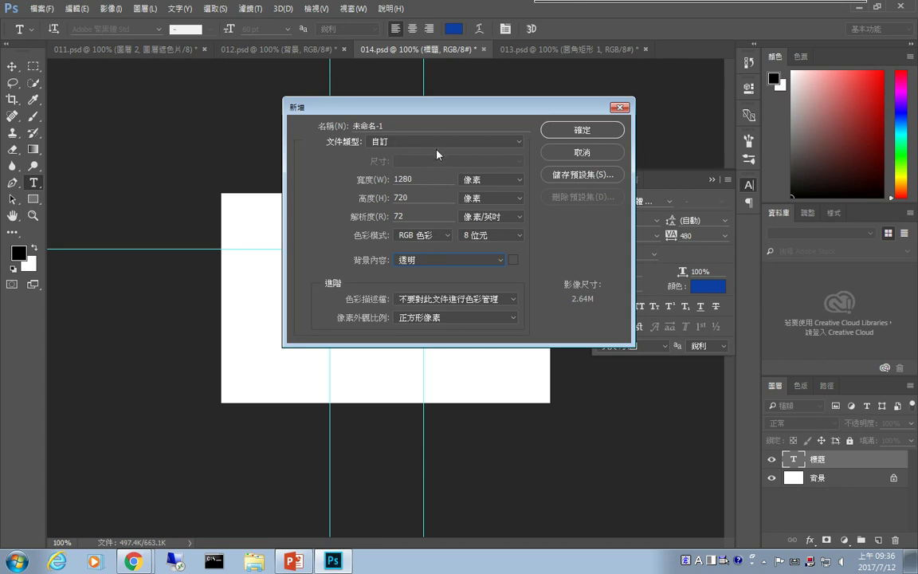
# Create the 1280×720 transparent document, then go to the classroom control software
pyautogui.moveTo(349, 253); pyautogui.dragTo(526, 170)
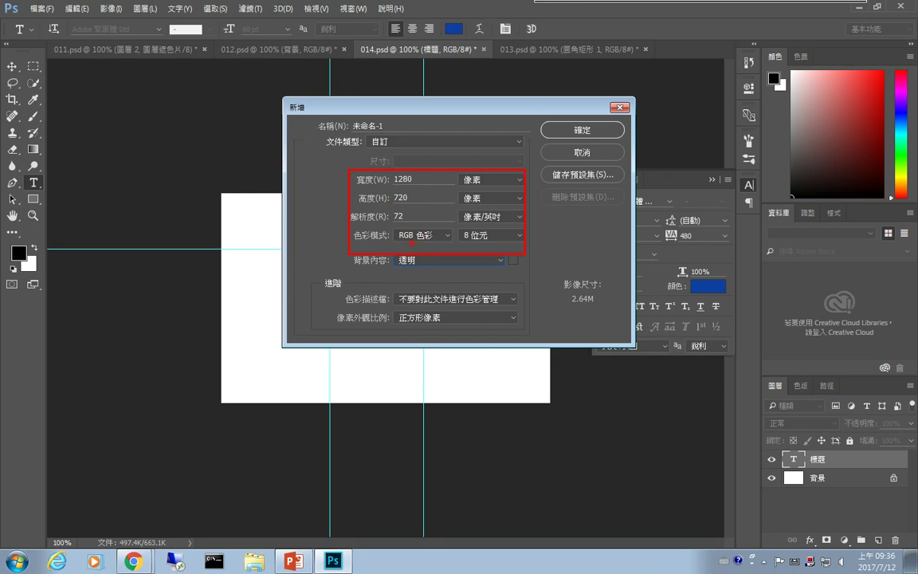
pyautogui.press('Escape')
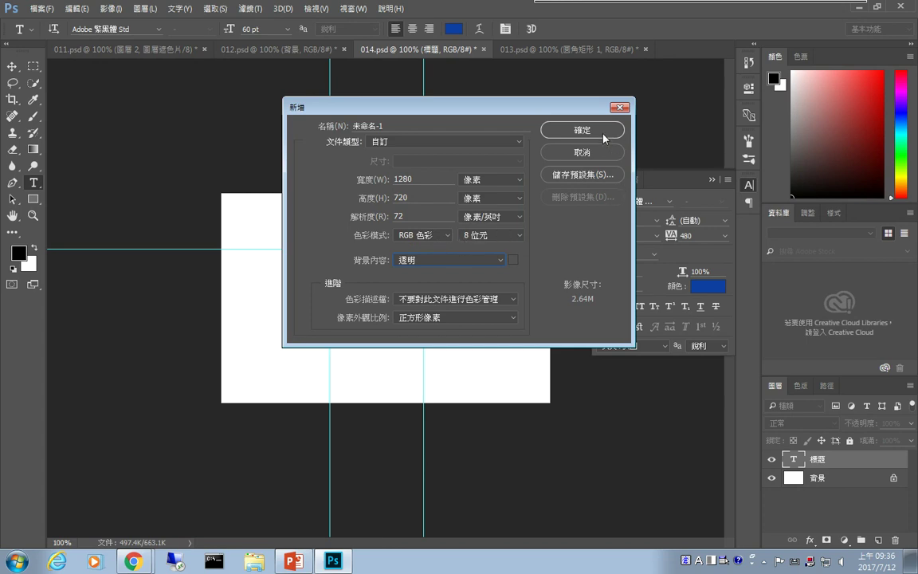
pyautogui.click(573, 129)
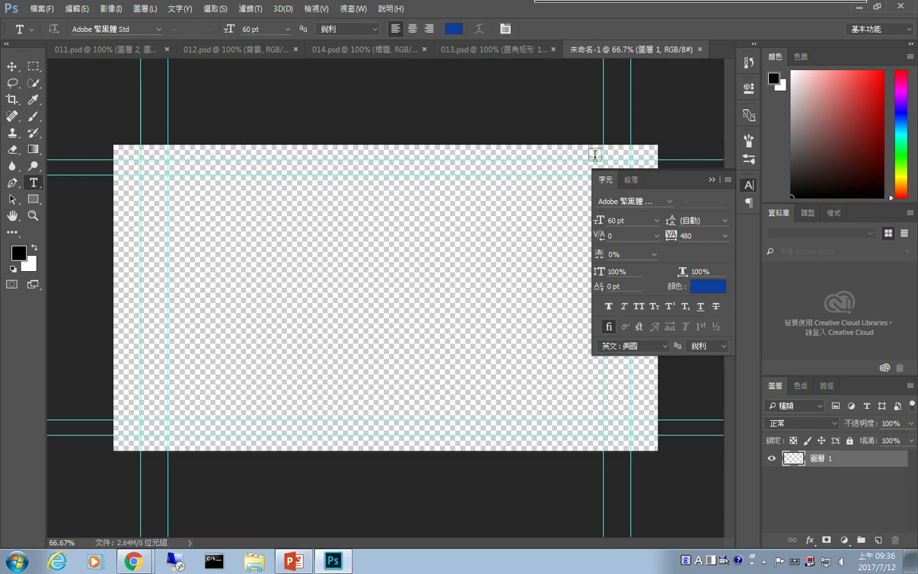
pyautogui.click(295, 562)
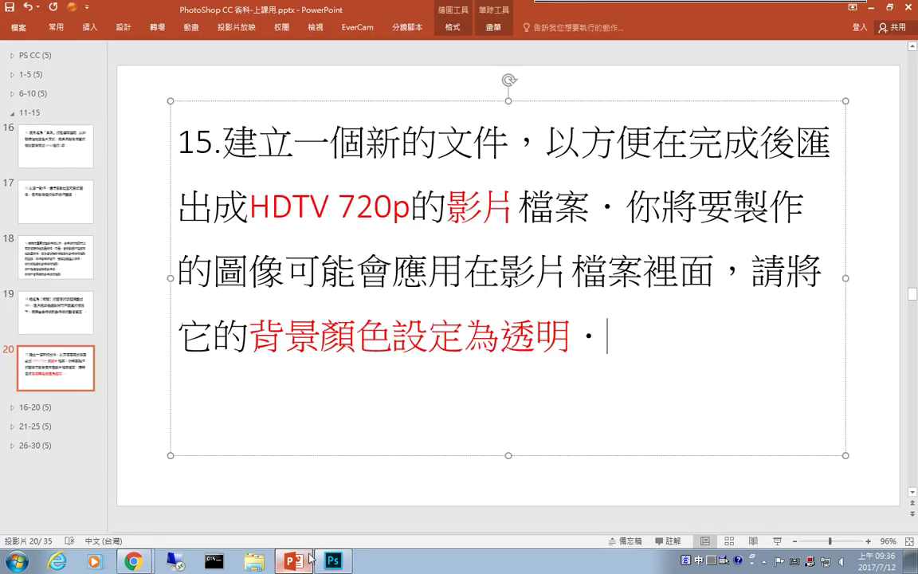
pyautogui.click(845, 15)
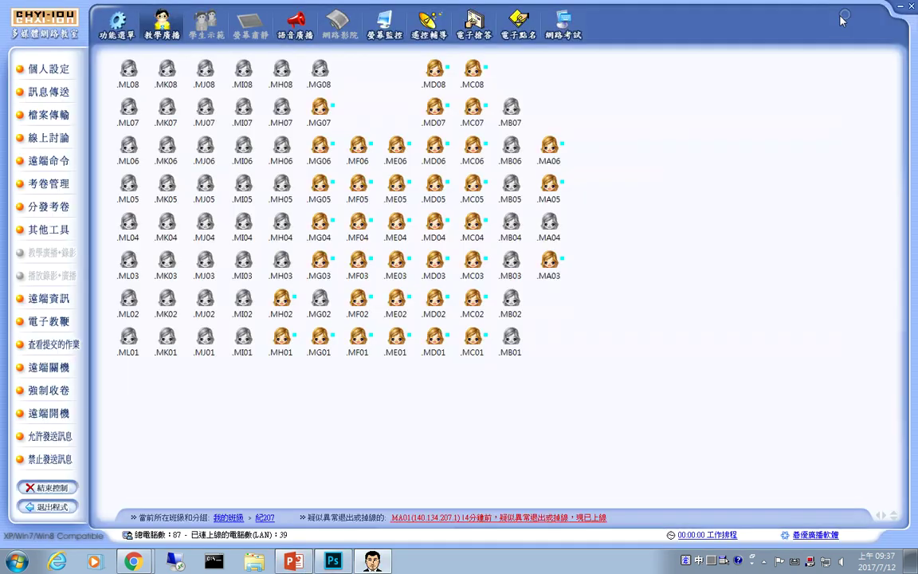